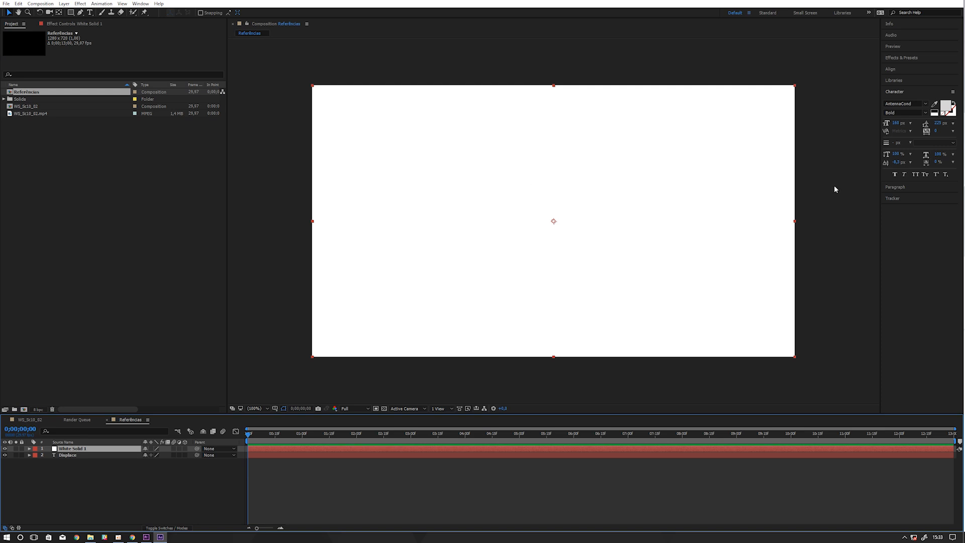
Find the Fractal Noise effect by searching for "frac" and apply it to the white solid
click(901, 58)
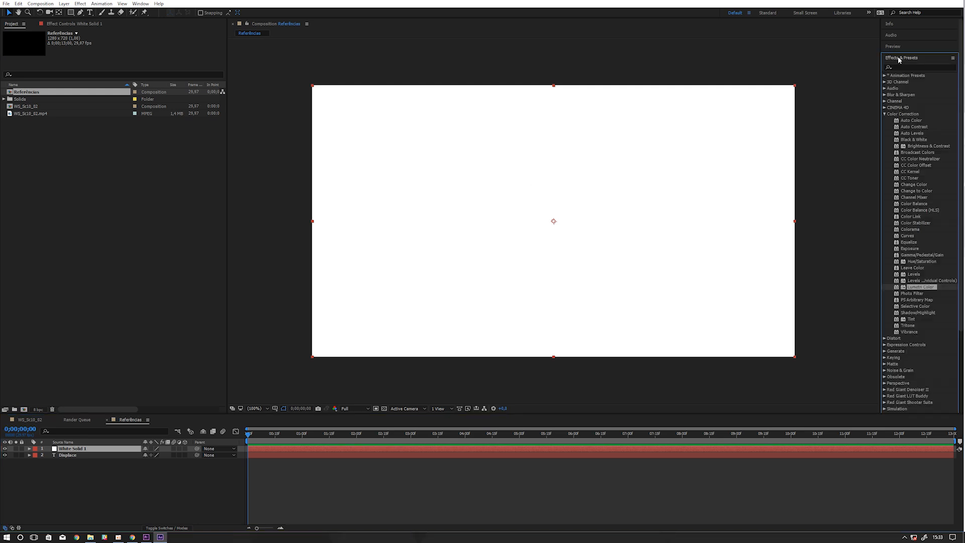
click(883, 114)
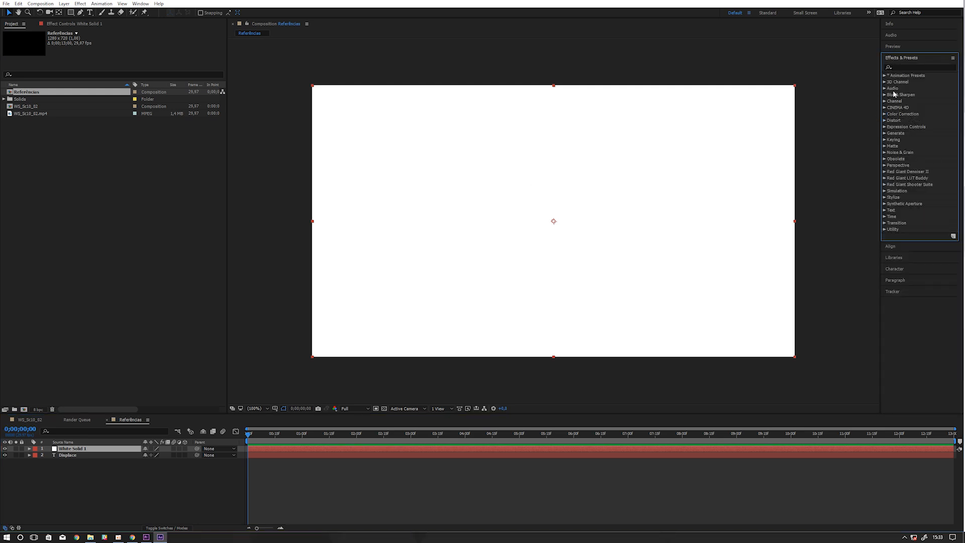
click(904, 67)
text(frac)
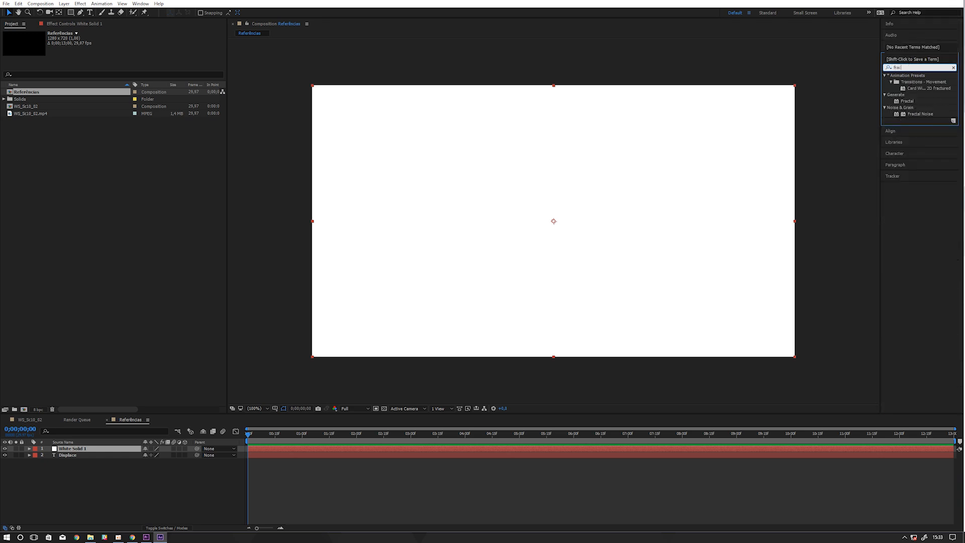
click(915, 114)
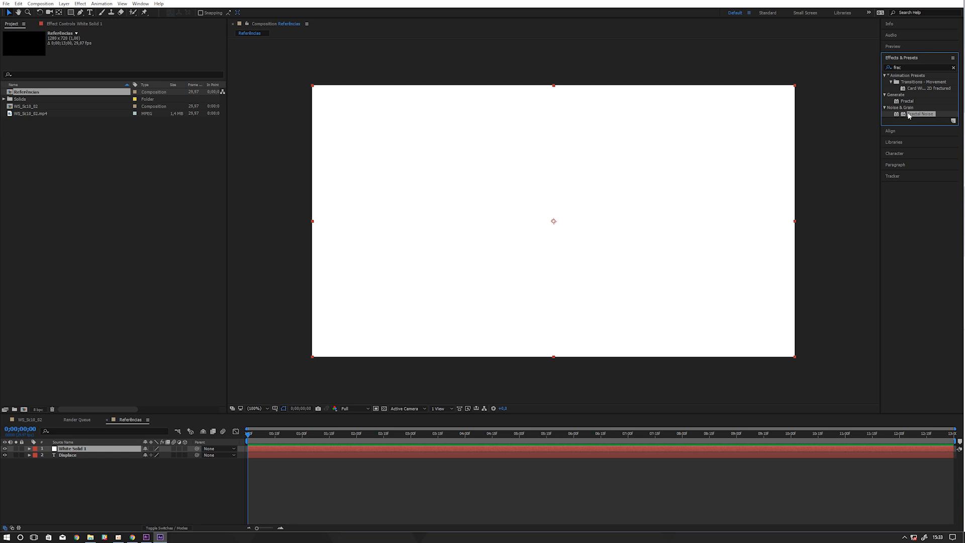
drag(904, 115, 578, 176)
Configure Fractal Noise with the Swirly fractal type, Spline noise, contrast 233, brightness -95 and complexity 4.7
click(160, 46)
click(151, 155)
drag(124, 66, 103, 73)
drag(123, 65, 137, 65)
drag(124, 72, 100, 121)
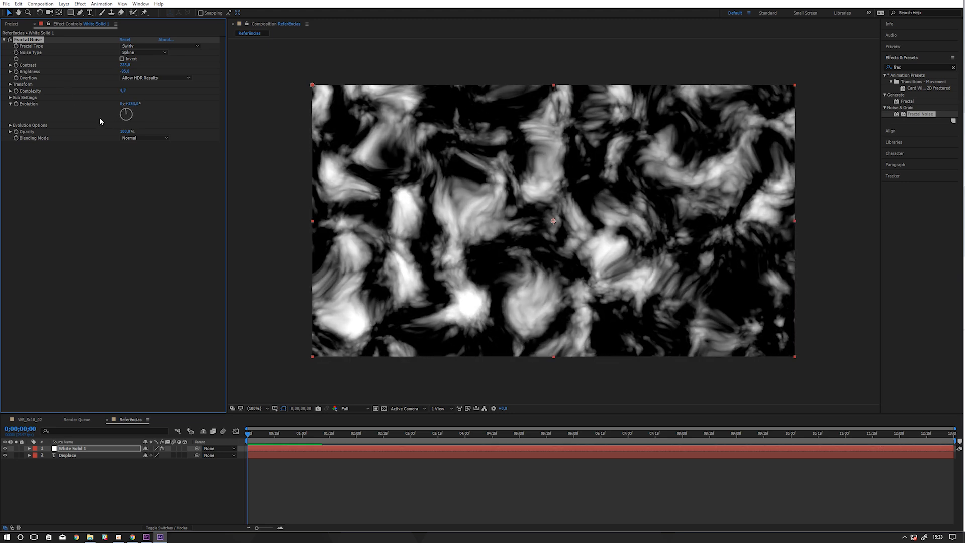
Animate the Fractal Noise Evolution with the expression time *5 and scrub through the timeline to preview it
alt+click(16, 104)
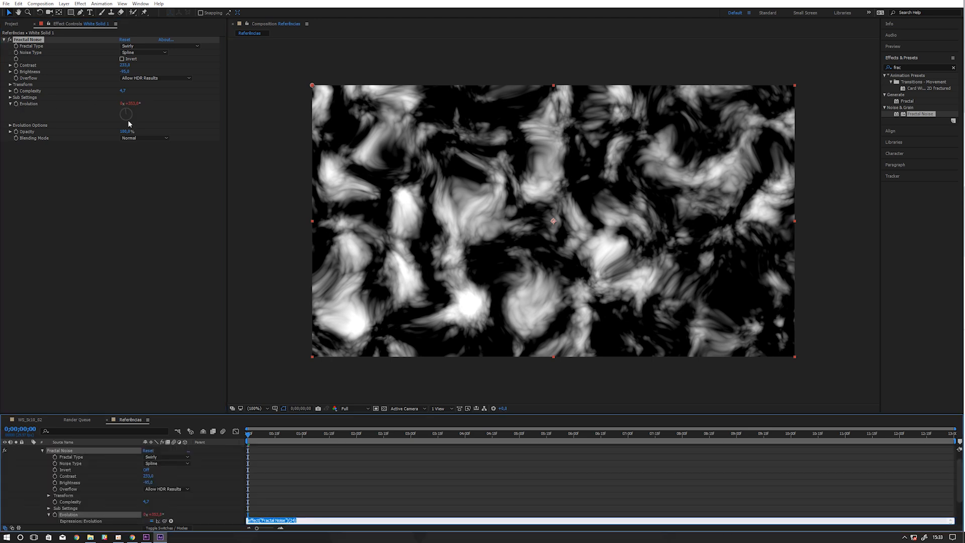
text(time)
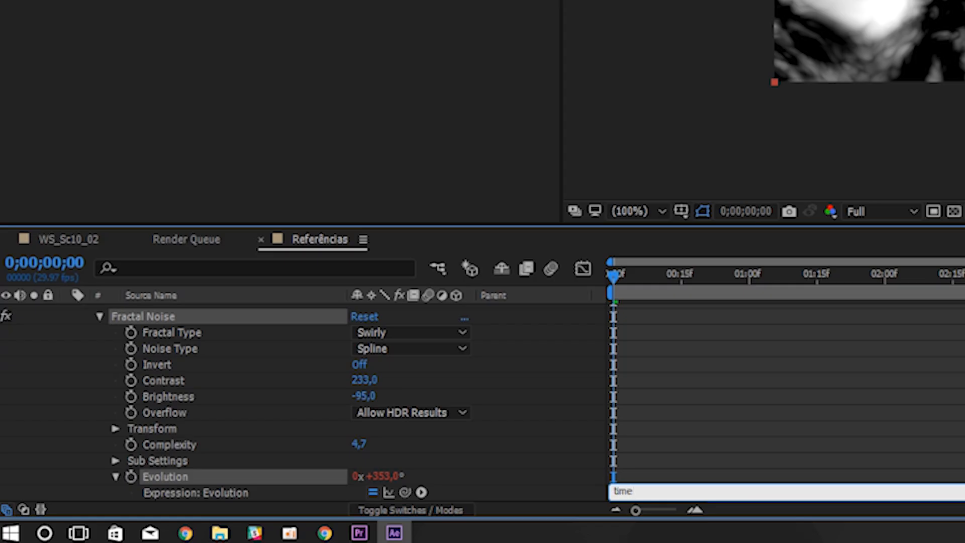
text( *5)
click(677, 478)
drag(613, 275, 583, 337)
drag(959, 484, 959, 475)
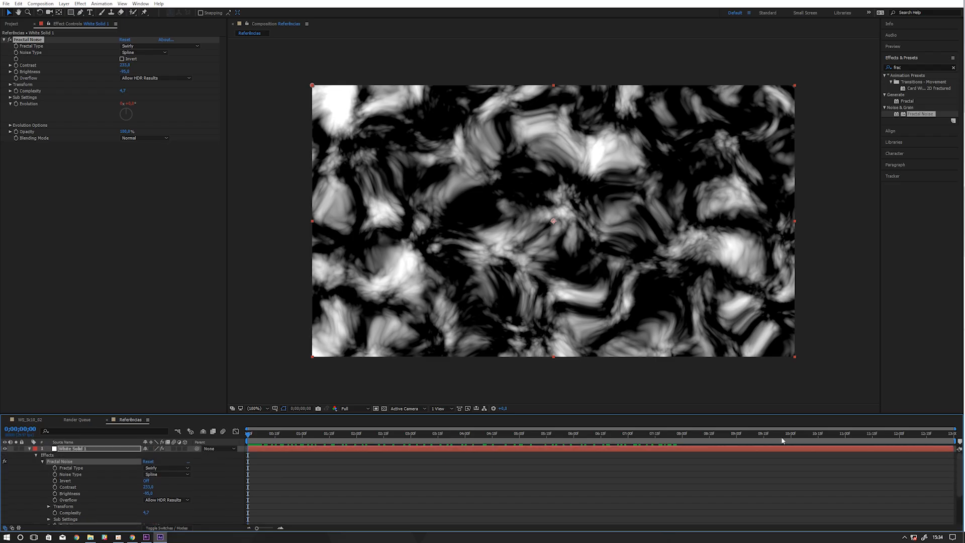
Collapse and hide the noise solid's layer, and rename it Ref
click(29, 448)
click(4, 449)
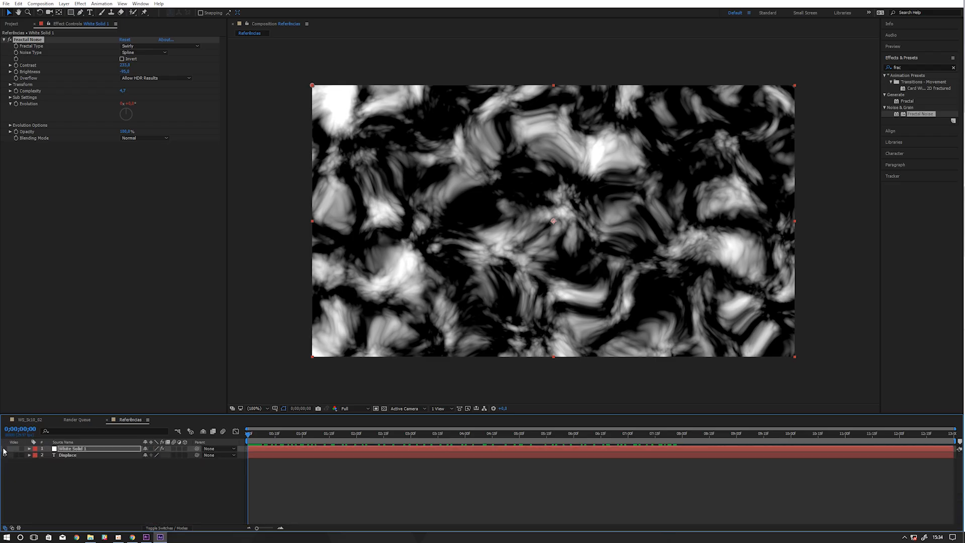
click(67, 451)
key(Return)
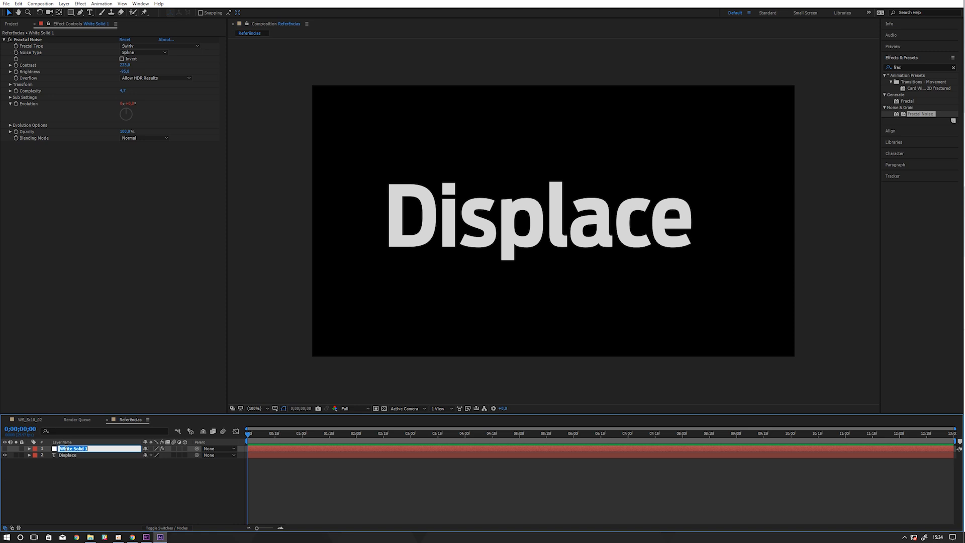
text(Ref)
key(Return)
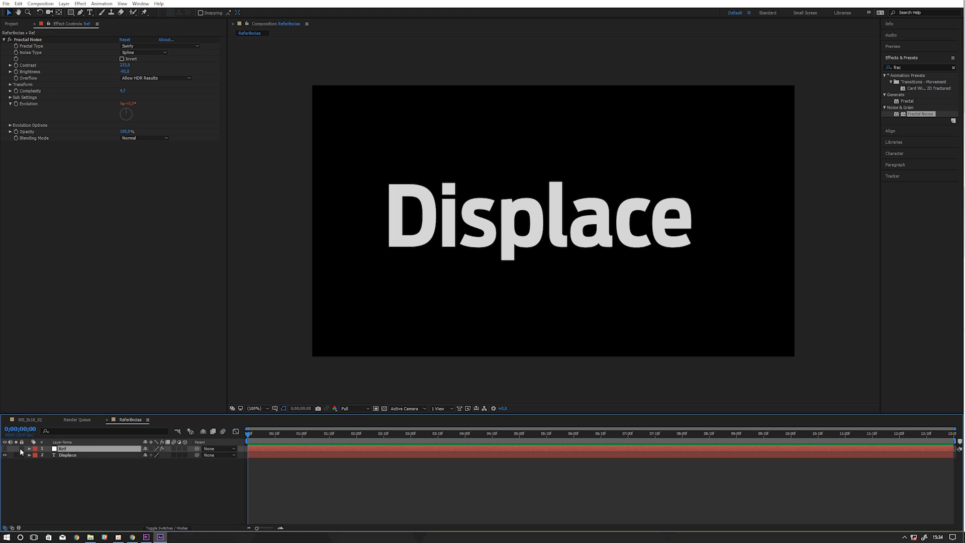
Turn the Ref layer into a guide layer and move it below the Displace text layer
click(5, 449)
click(5, 448)
right_click(85, 449)
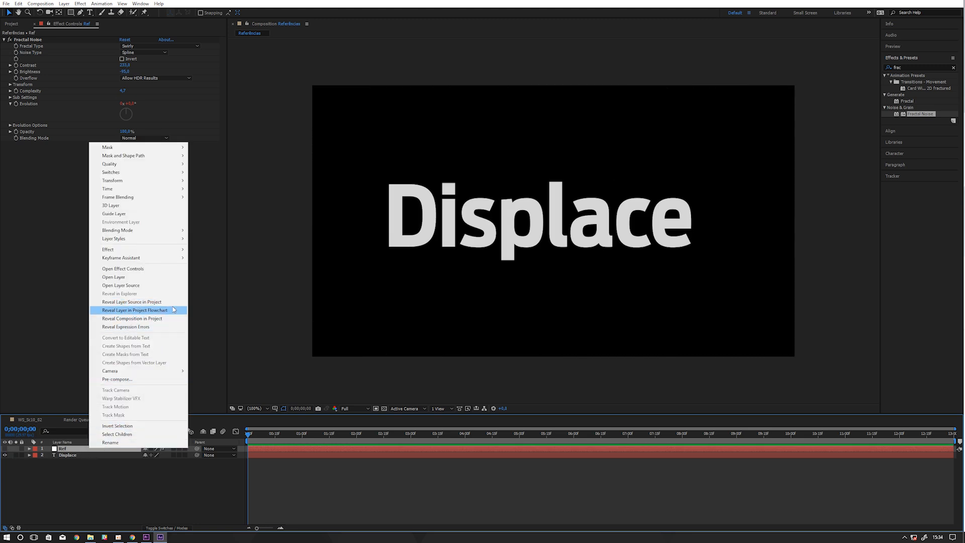
click(125, 216)
drag(84, 451, 85, 461)
Apply the Displacement Map effect to the Displace text layer and choose Ref as its displacement map layer
click(78, 451)
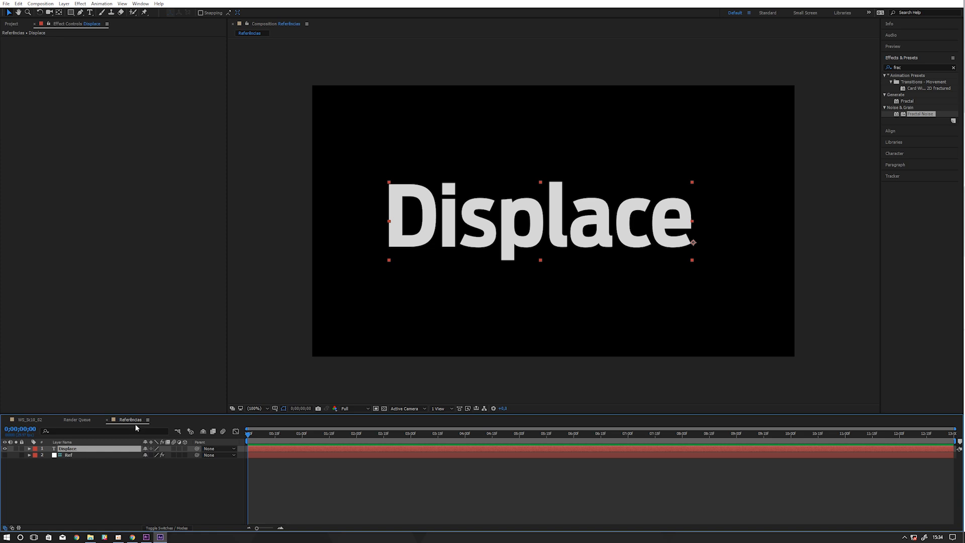
click(910, 68)
text(displa)
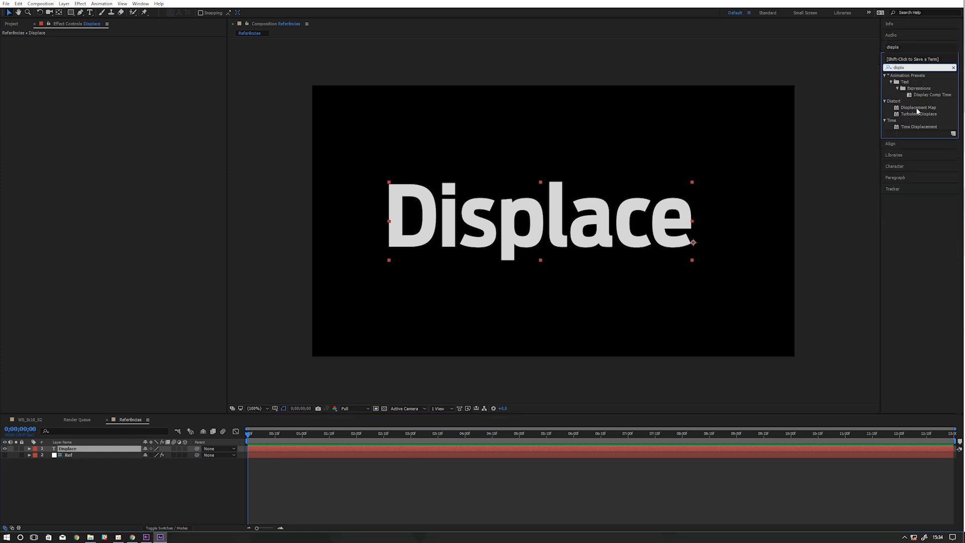
drag(924, 110, 603, 216)
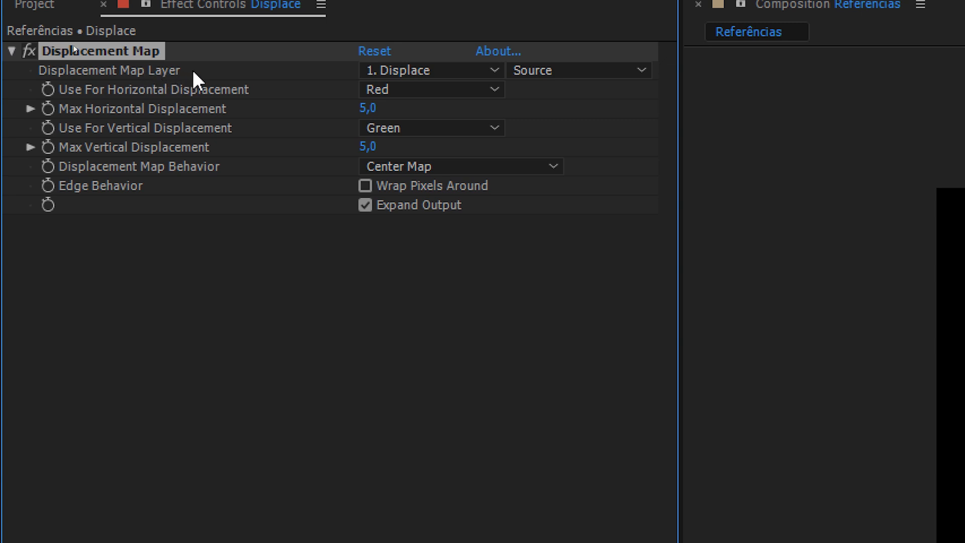
click(420, 70)
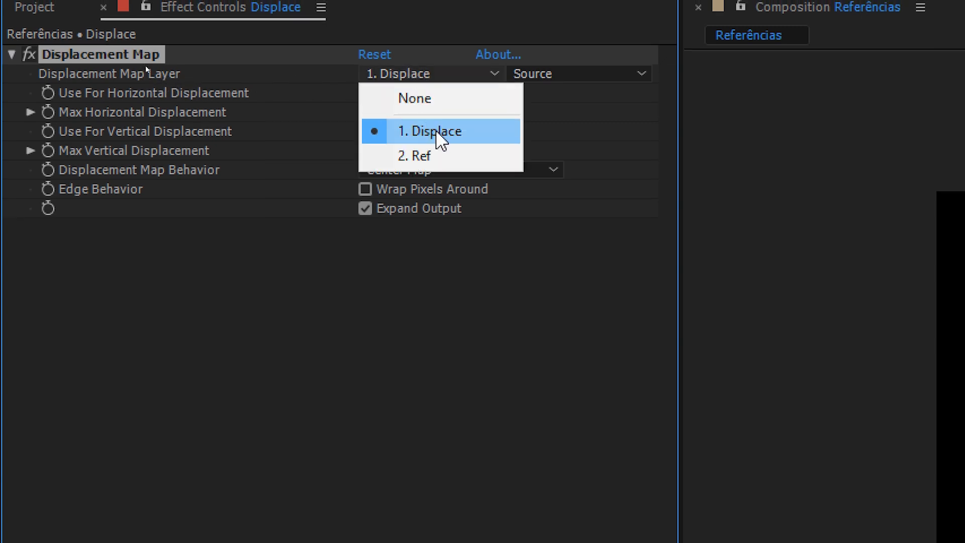
click(426, 156)
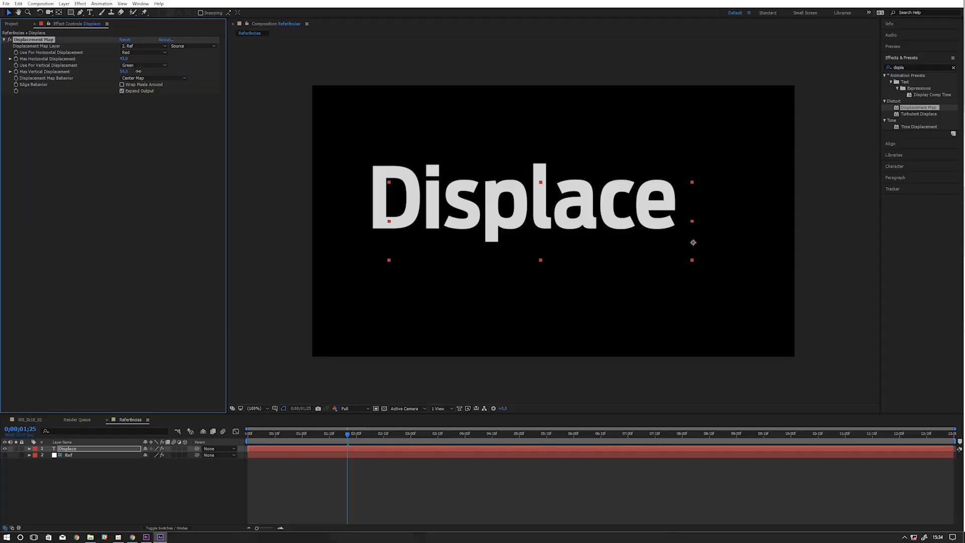
Show the Ref layer and try Max Horizontal Displacement 42 and Max Vertical Displacement 104 on the text
mouse_move(138, 71)
mouse_down()
mouse_move(141, 61)
mouse_move(168, 64)
mouse_move(125, 64)
mouse_up()
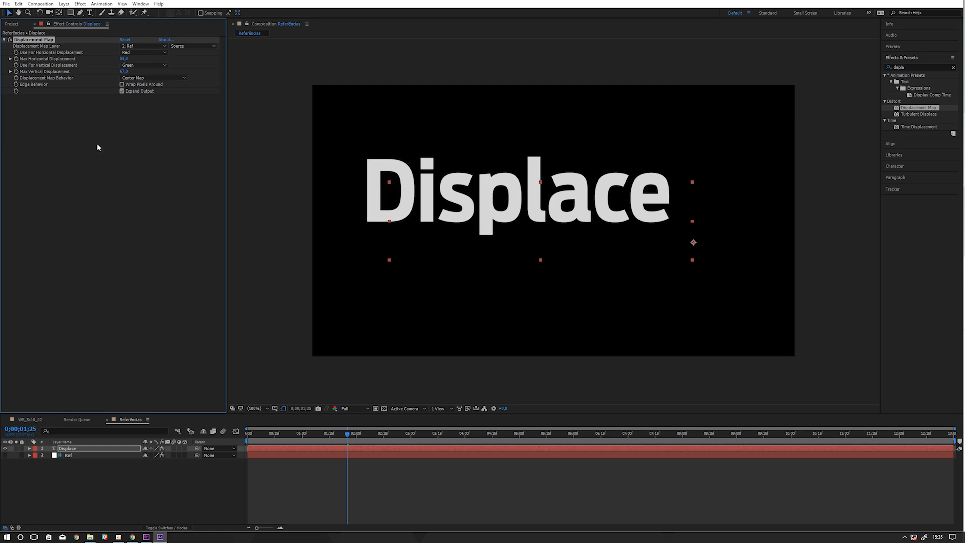
click(5, 455)
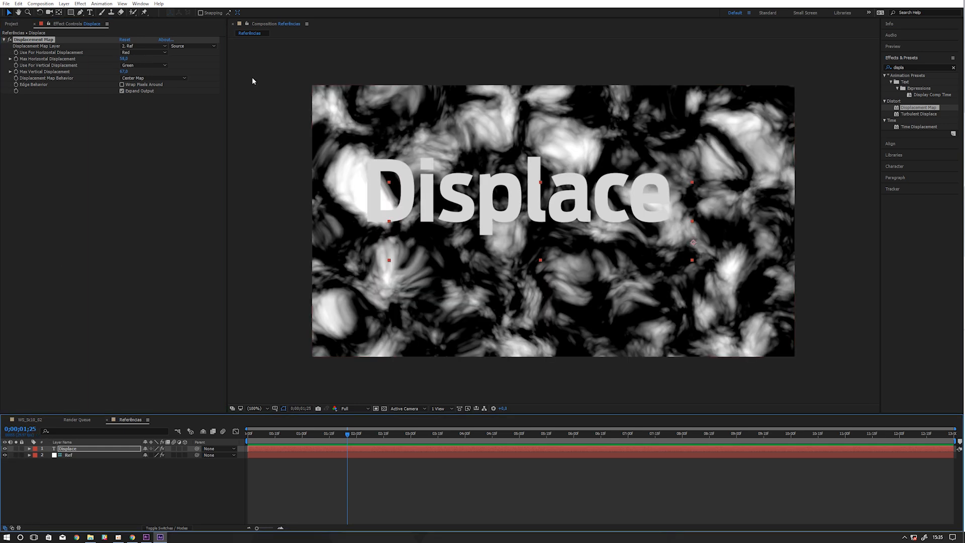
drag(123, 58, 142, 73)
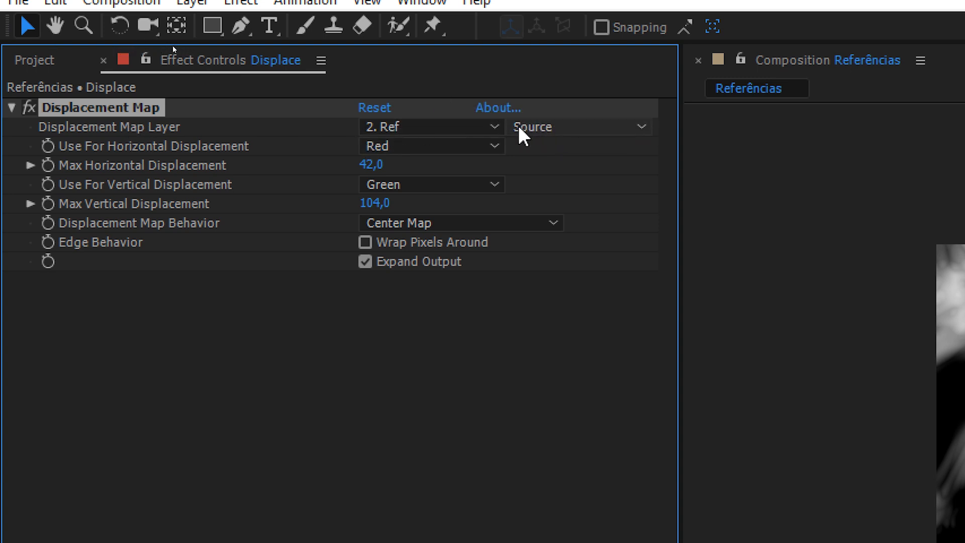
Make the displacement map read Ref's Effects & Masks and test different horizontal and vertical displacement amounts
click(546, 128)
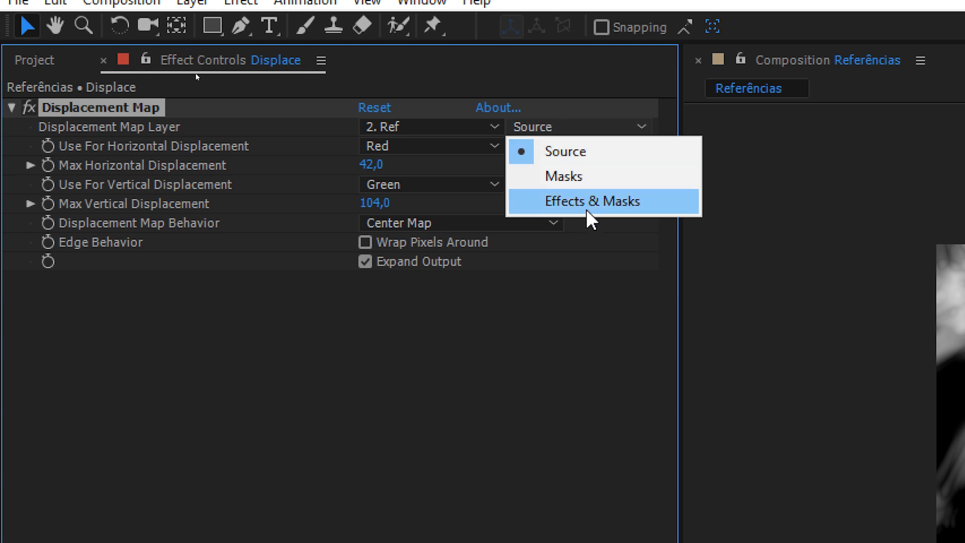
click(610, 203)
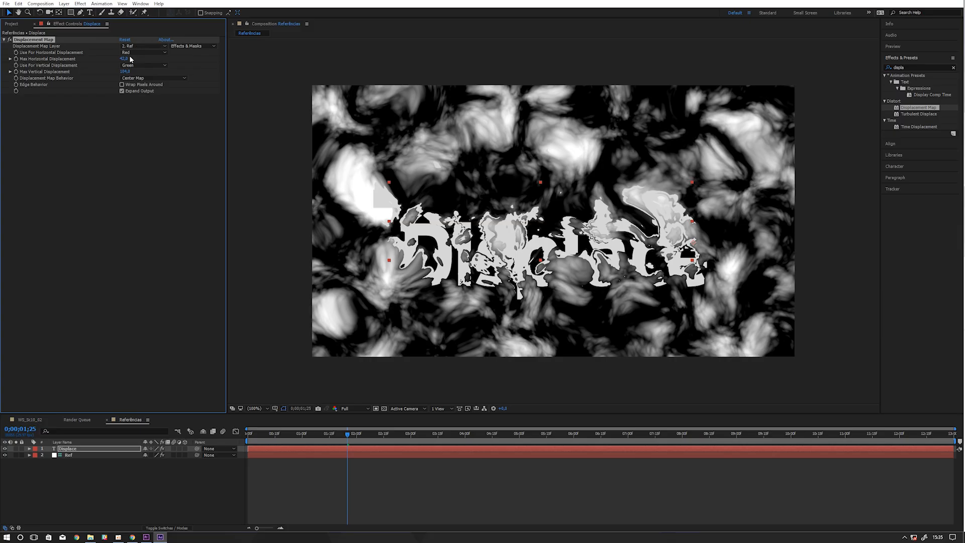
mouse_move(124, 59)
mouse_down()
mouse_move(48, 77)
mouse_move(143, 70)
mouse_move(113, 78)
mouse_move(127, 76)
mouse_up()
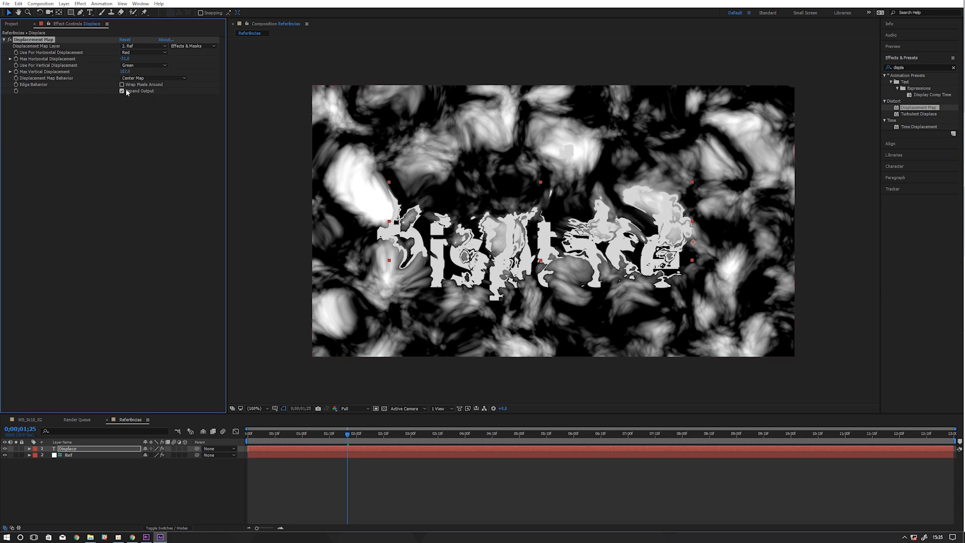
Hide the Ref layer, set Max Horizontal and Max Vertical Displacement to 10, and preview from the start
click(4, 454)
drag(125, 58, 97, 74)
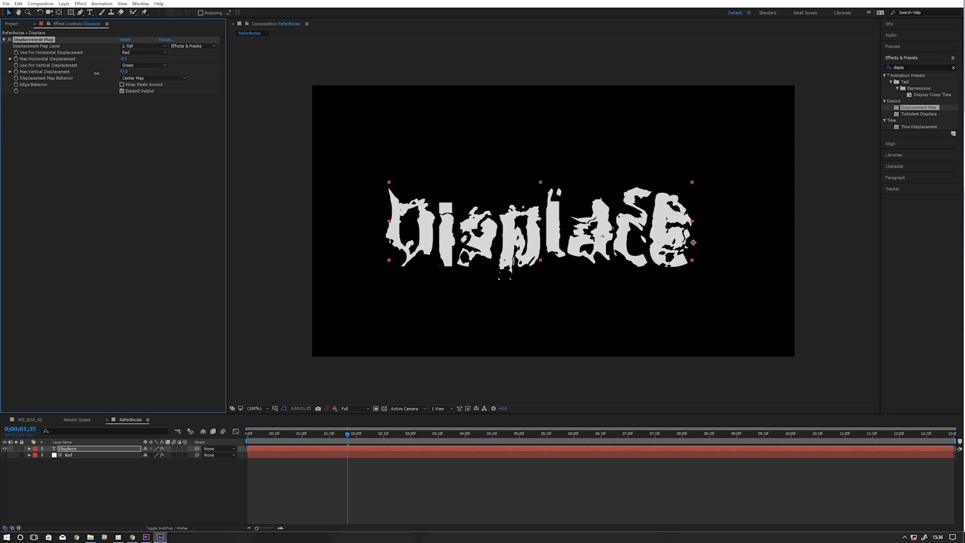
click(122, 59)
text(10)
key(Tab)
text(10)
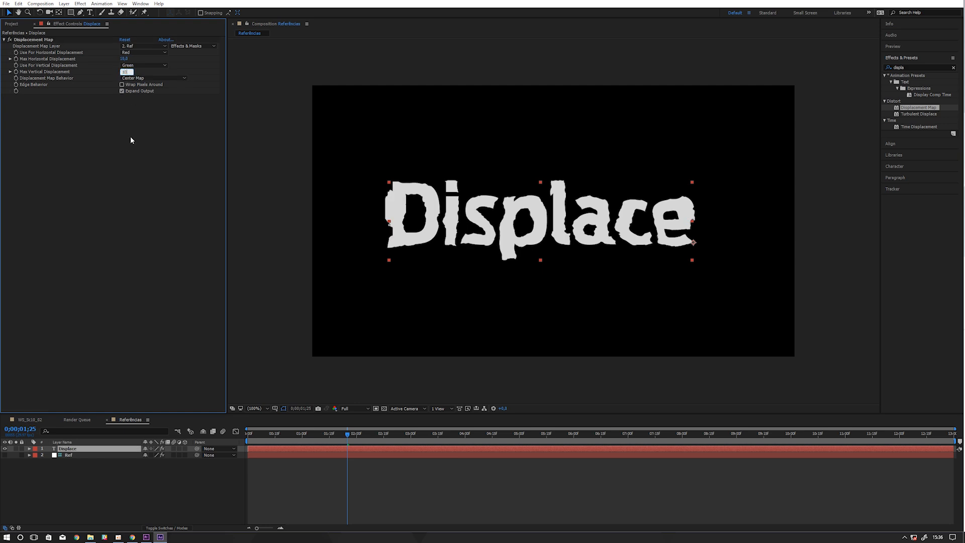
key(Return)
drag(341, 433, 54, 406)
key(space)
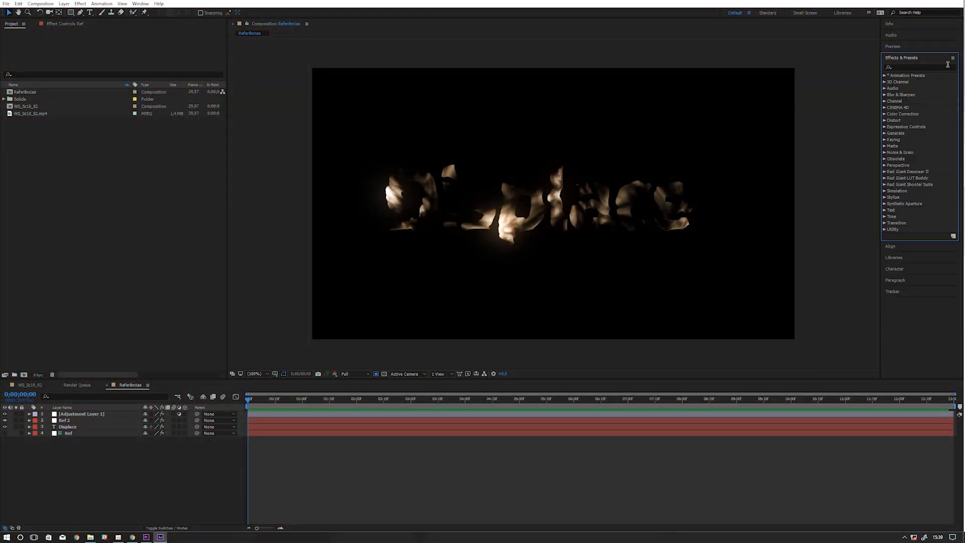
Open Essential Graphics with more room and choose the Referências composition as the master
click(923, 58)
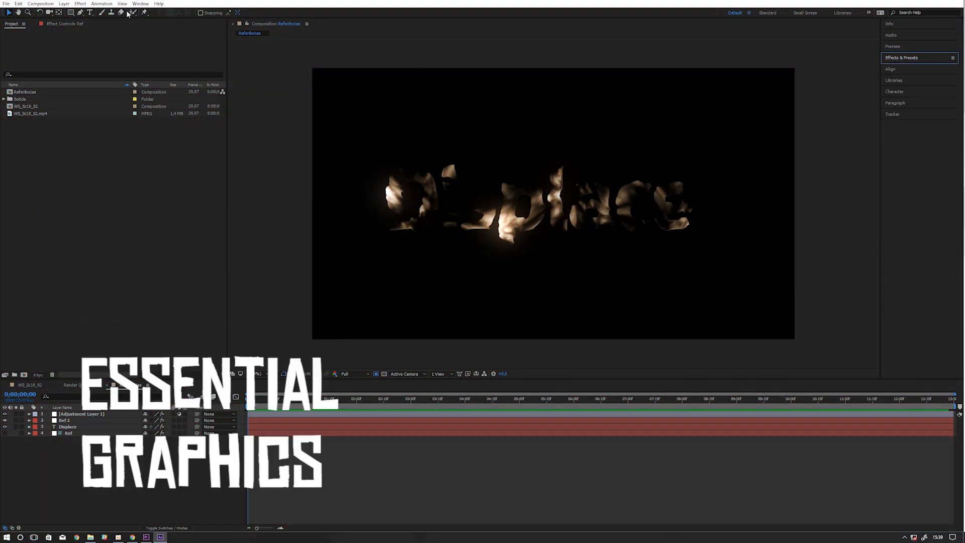
click(140, 4)
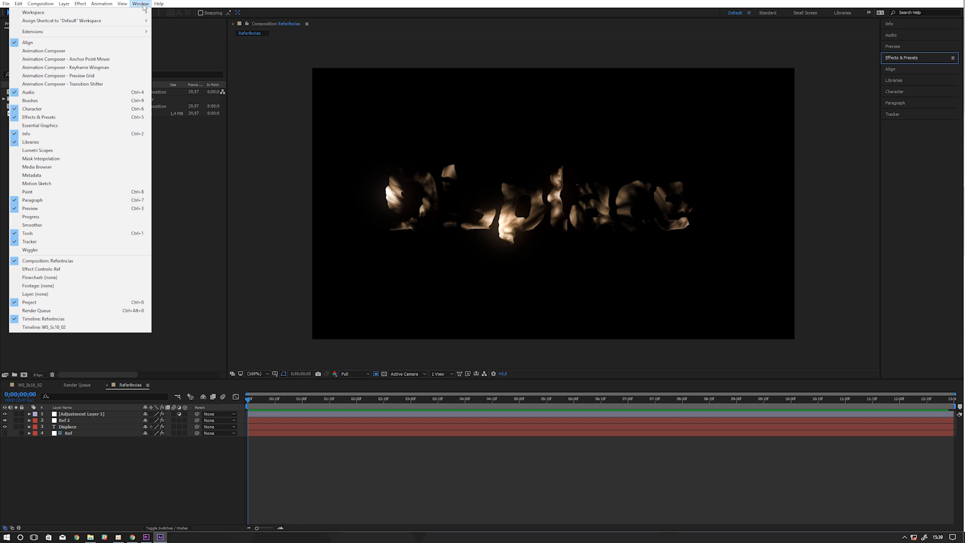
click(56, 125)
drag(305, 68, 352, 64)
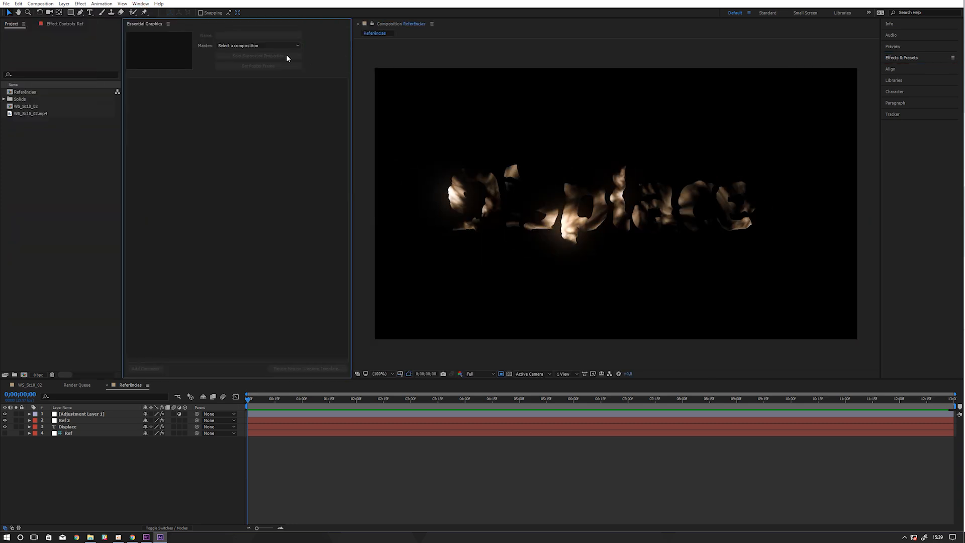
click(249, 46)
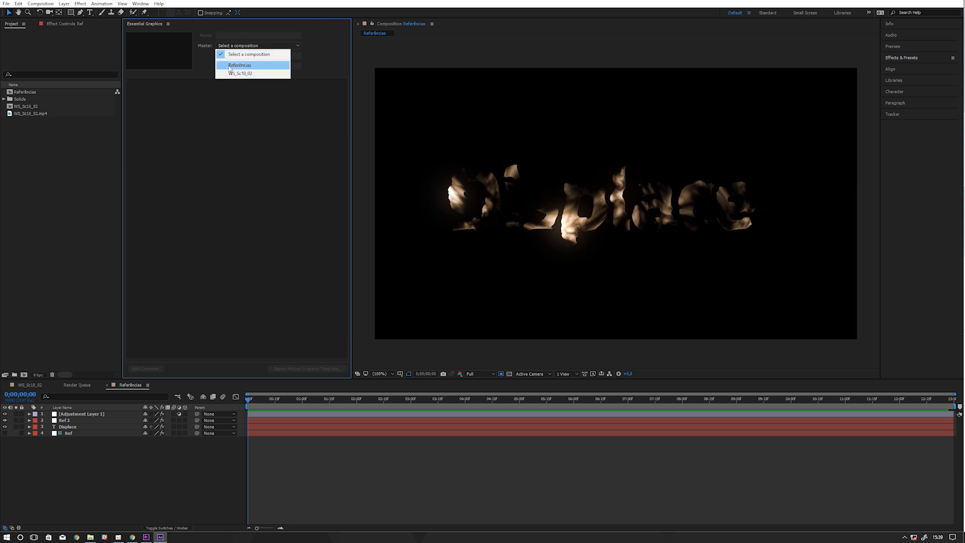
click(234, 65)
Add the Displace text layer's Source Text property to Essential Graphics as an editable control
click(63, 426)
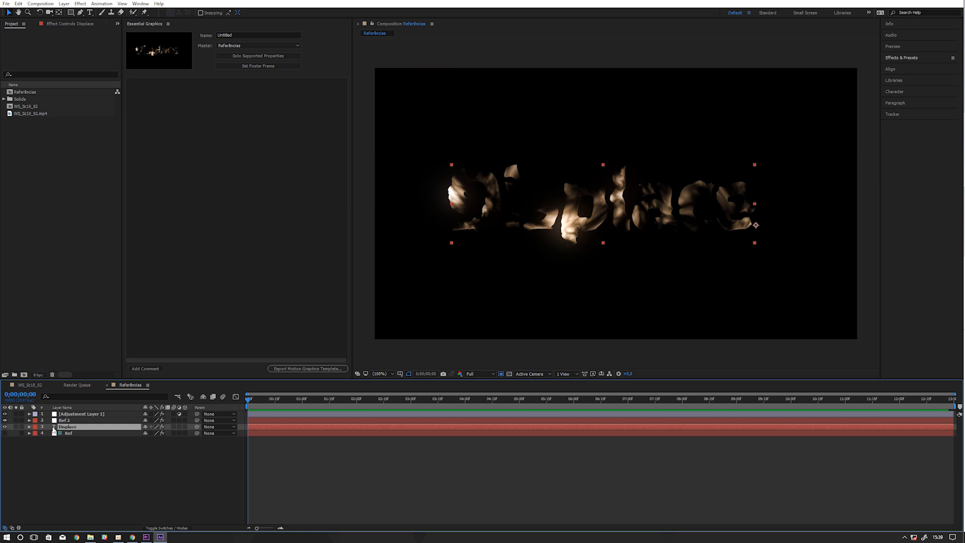
click(29, 426)
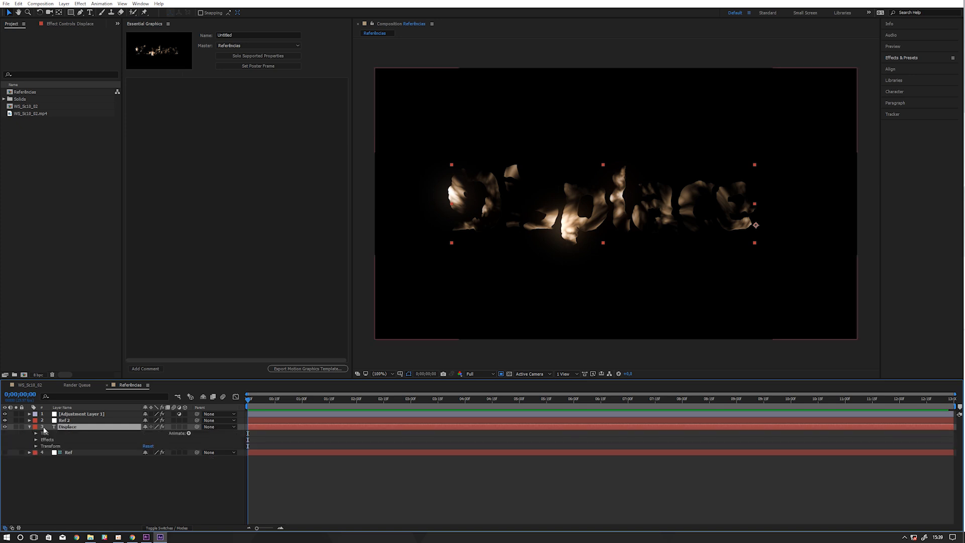
click(35, 434)
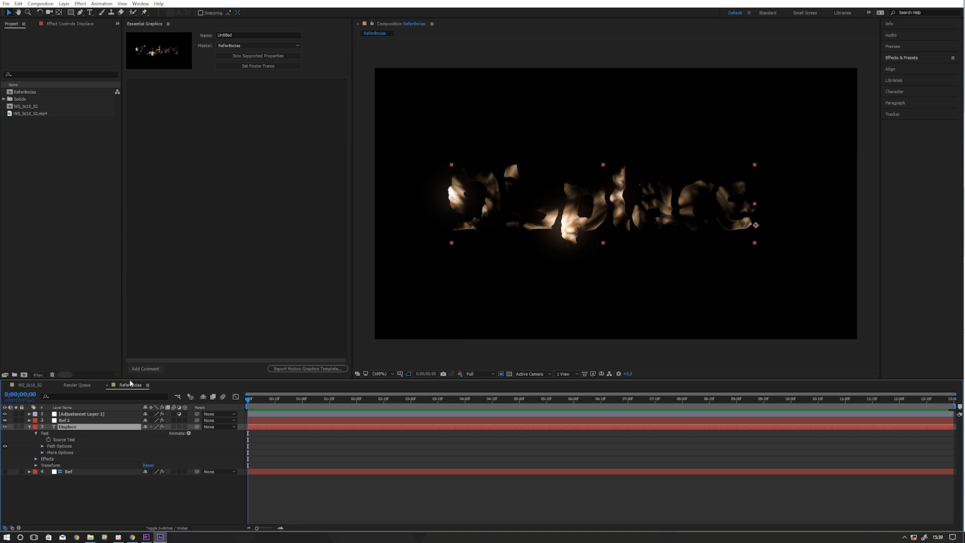
drag(62, 441, 160, 220)
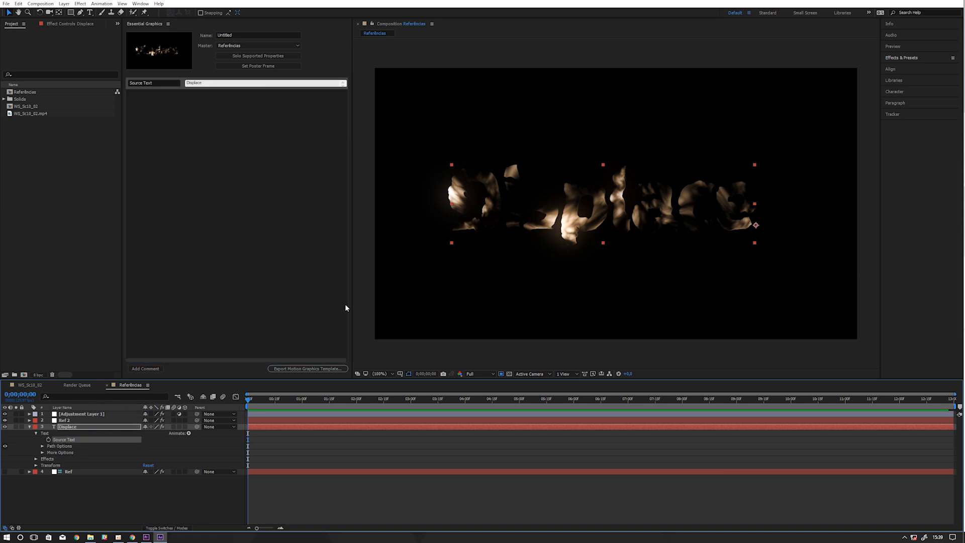
Add the Midtones color of Ref 2's CC Toner effect to Essential Graphics as an editable control
click(36, 459)
click(35, 459)
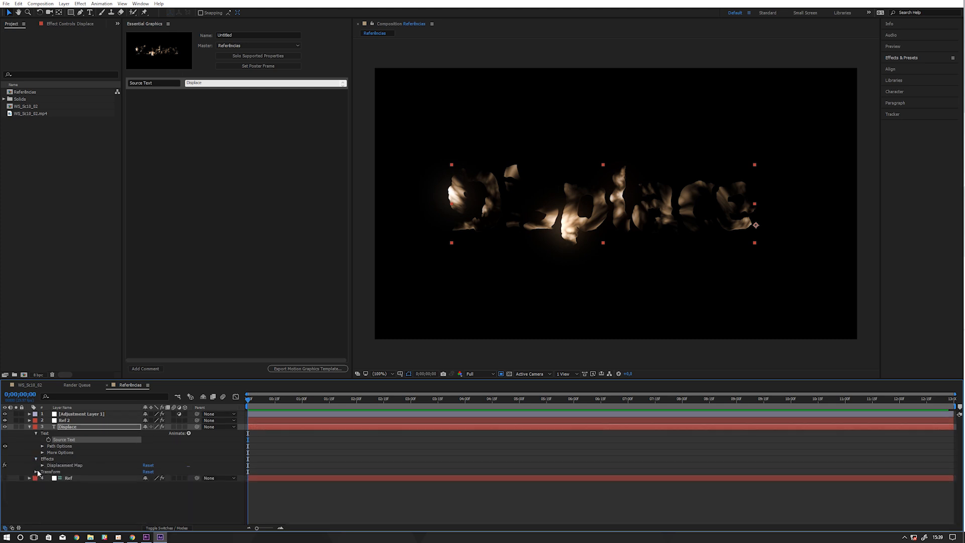
click(29, 420)
click(36, 427)
click(42, 446)
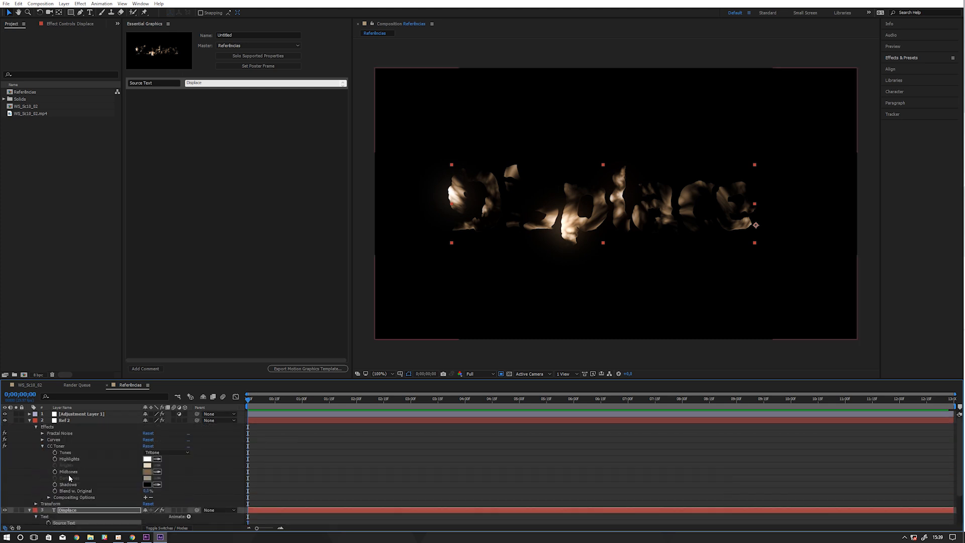
click(76, 472)
drag(65, 474, 181, 100)
click(42, 446)
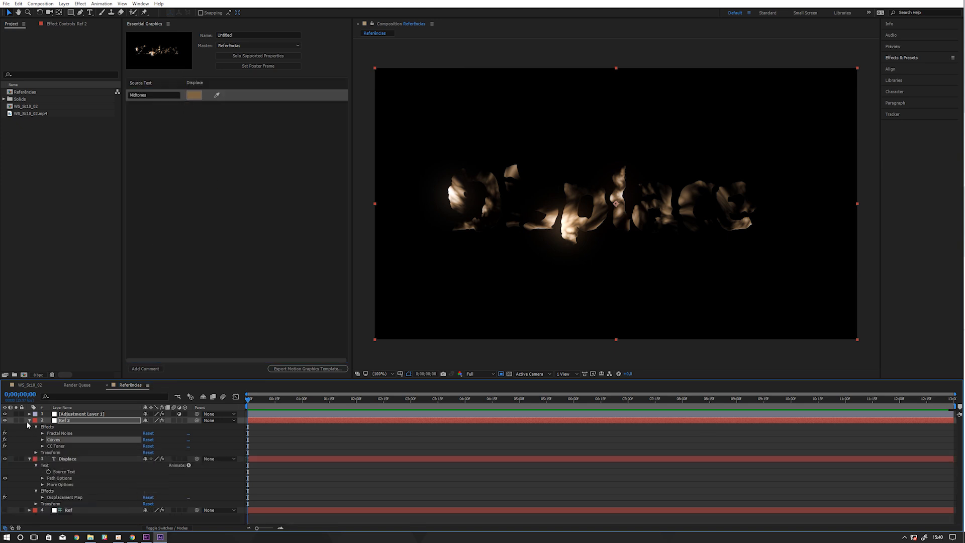
Add the adjustment layer's Glow Radius and Glow Intensity properties to Essential Graphics
click(29, 420)
click(29, 414)
click(72, 444)
ctrl+click(74, 450)
drag(73, 450, 172, 147)
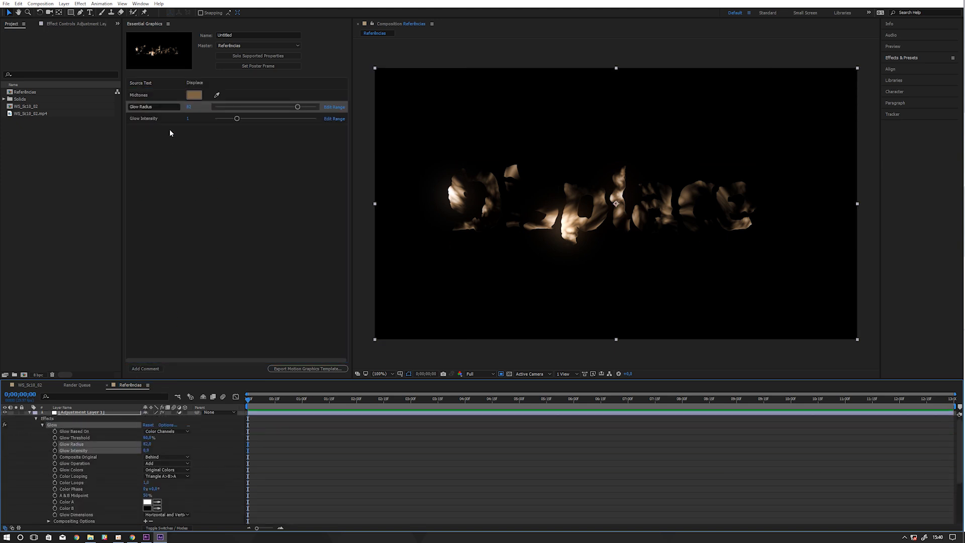
click(170, 171)
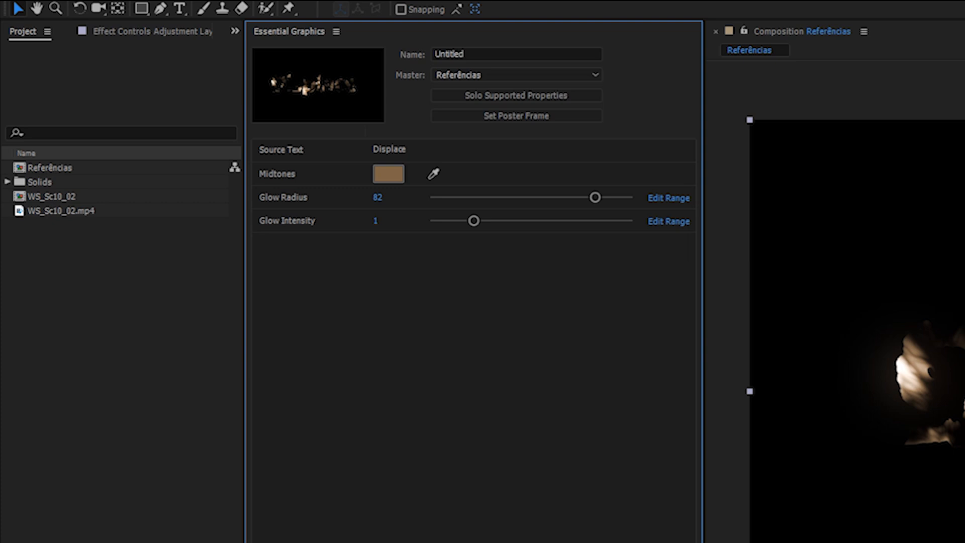
Write the comment "Ajuste o Brilho" and place it directly above the Glow Radius control
text(Ajuste o Brilho)
drag(317, 246, 336, 196)
click(445, 390)
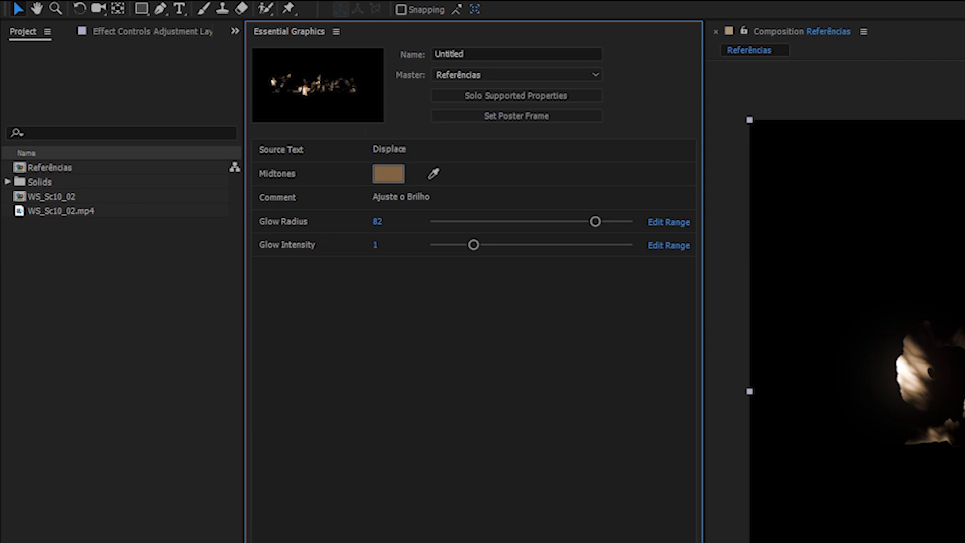
Add a comment reading "Ajuste a cor" and place it directly above the Midtones control
click(438, 542)
click(398, 268)
text(Ajuste a cor)
drag(392, 276, 368, 164)
click(381, 377)
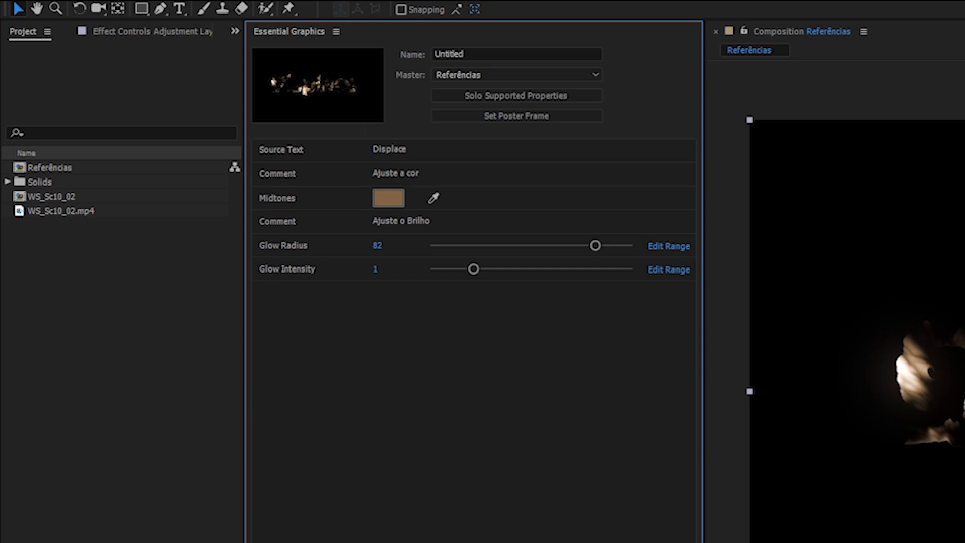
Add a comment reading "Troque o texto" and move it above the Source Text control
click(287, 542)
click(386, 293)
text(Tro)
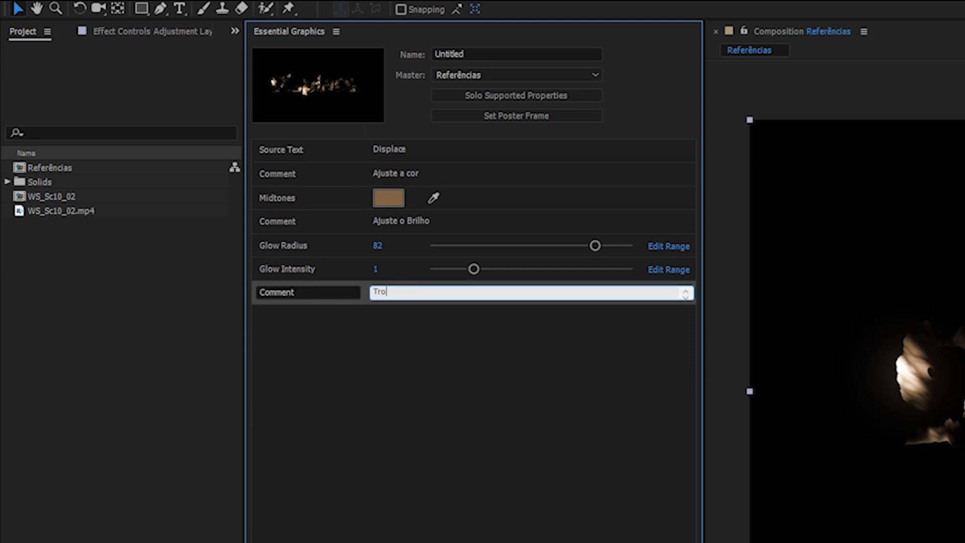
text(que o text)
click(360, 376)
drag(357, 293, 326, 145)
Rename the labels of all three comments to "-->"
click(298, 149)
double_click(287, 149)
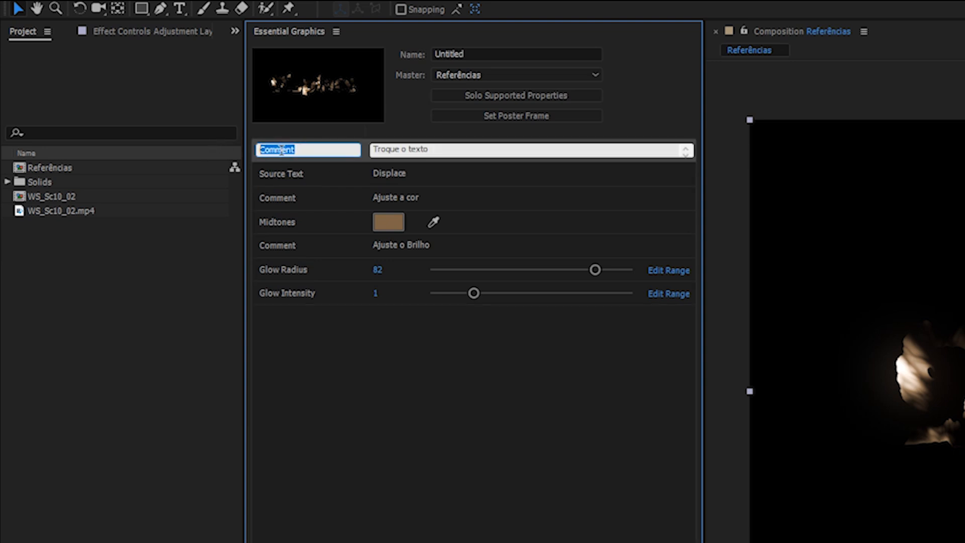
key(BackSpace)
key(ctrl+a)
key(ctrl+x)
key(ctrl+v)
double_click(284, 196)
key(ctrl+v)
double_click(291, 252)
key(ctrl+v)
click(307, 334)
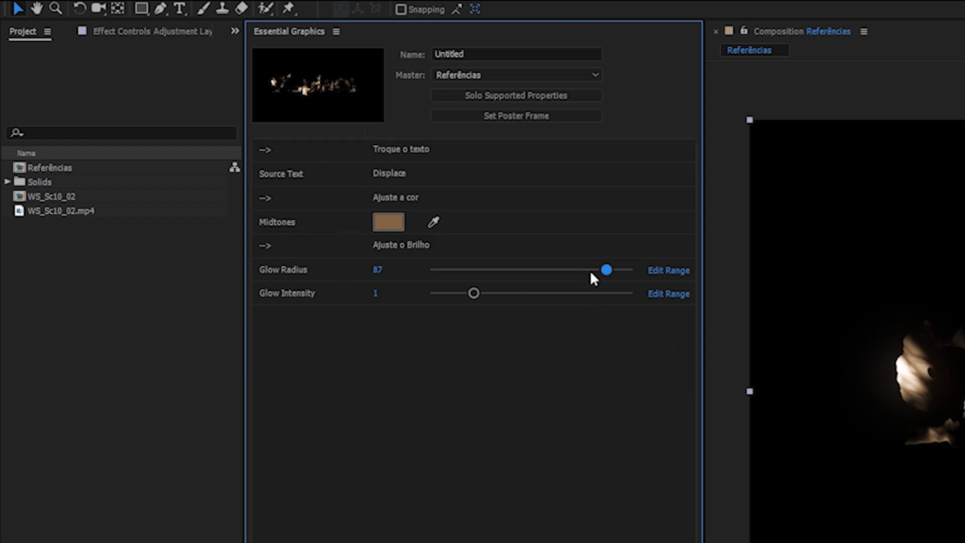
Try different Glow Radius values up to 100, and set the control's slider range maximum to 500
mouse_move(545, 277)
mouse_down()
mouse_move(700, 276)
mouse_move(450, 280)
mouse_move(557, 278)
mouse_up()
drag(542, 269, 351, 276)
drag(432, 272, 726, 263)
click(676, 274)
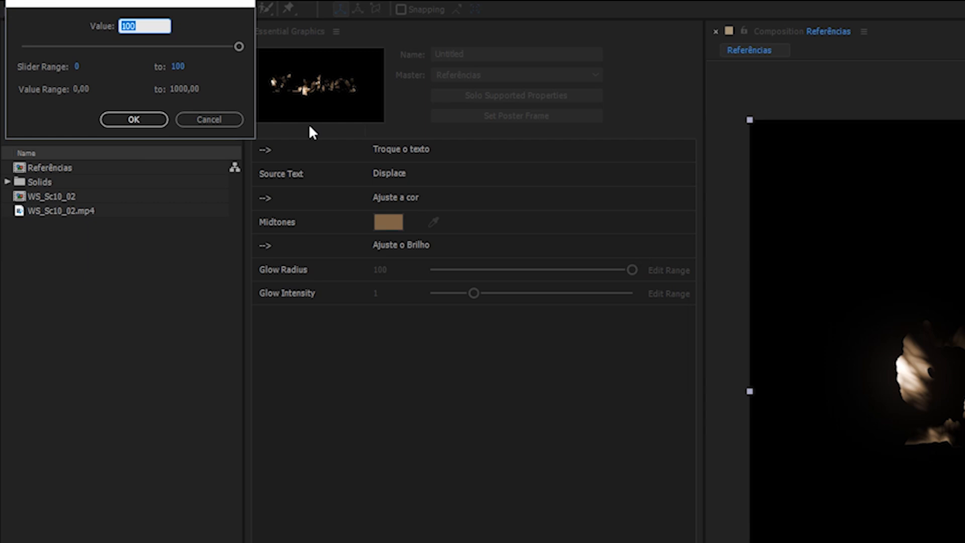
drag(149, 4, 578, 344)
click(585, 402)
text(500)
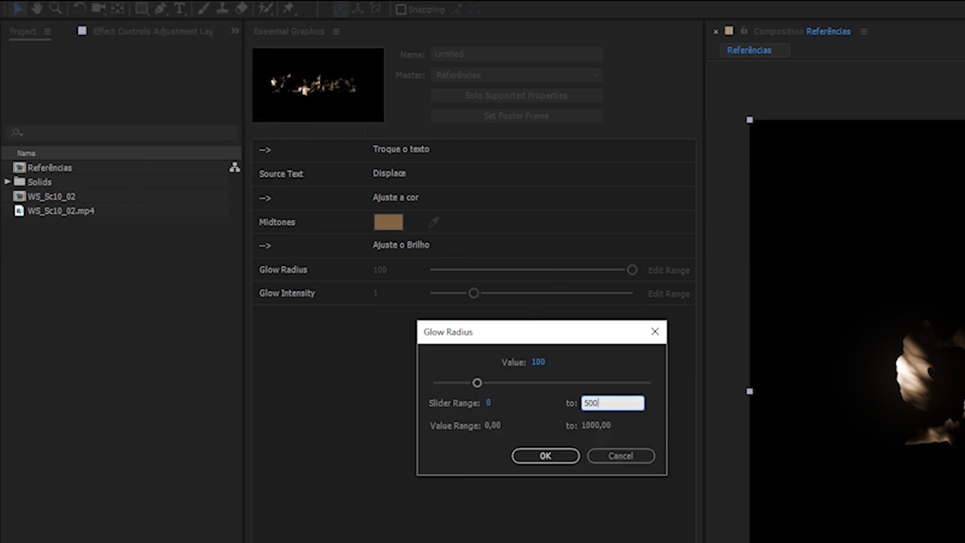
key(Return)
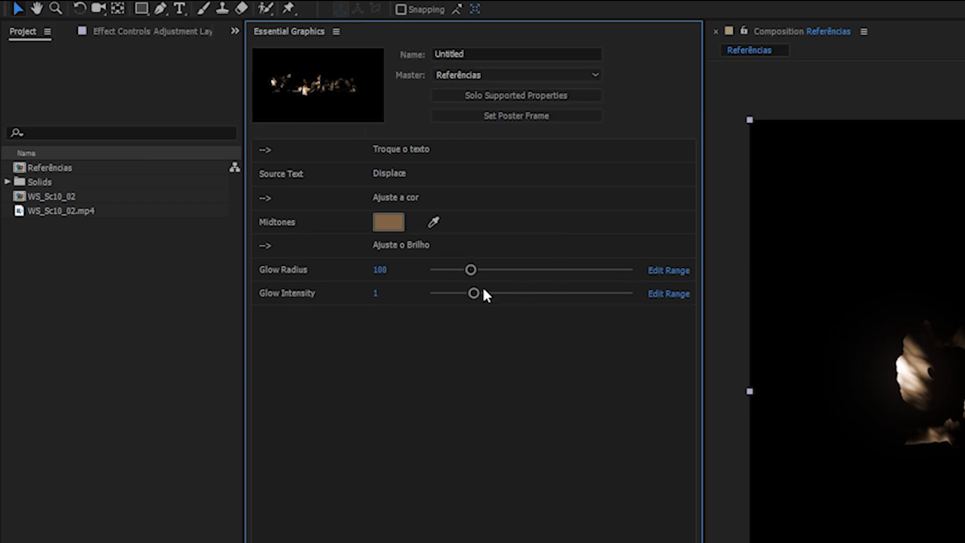
Set the Glow Intensity control's slider range maximum to 100 and adjust its value to about 2
click(668, 294)
click(587, 403)
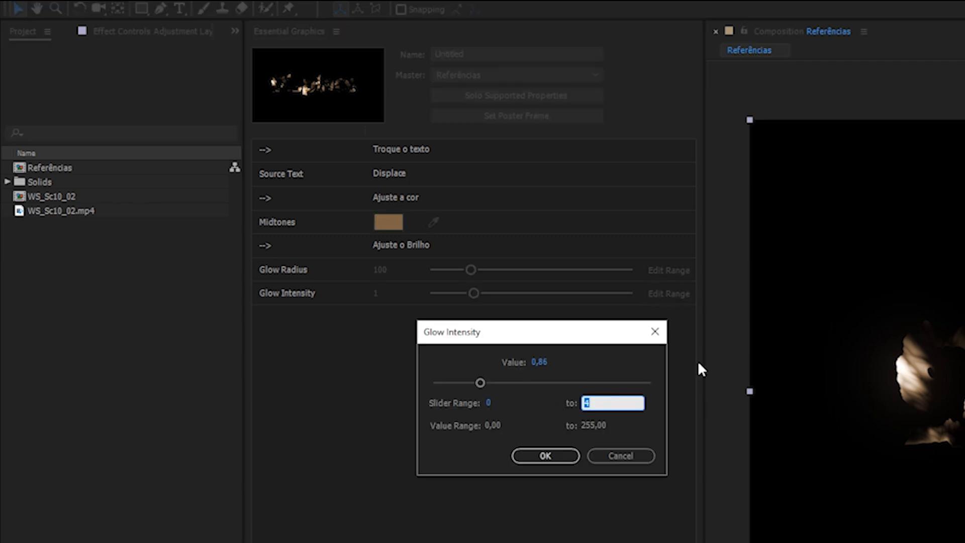
text(100)
key(Return)
mouse_move(227, 156)
mouse_down()
mouse_move(311, 158)
mouse_move(215, 158)
mouse_move(239, 158)
mouse_move(224, 157)
mouse_up()
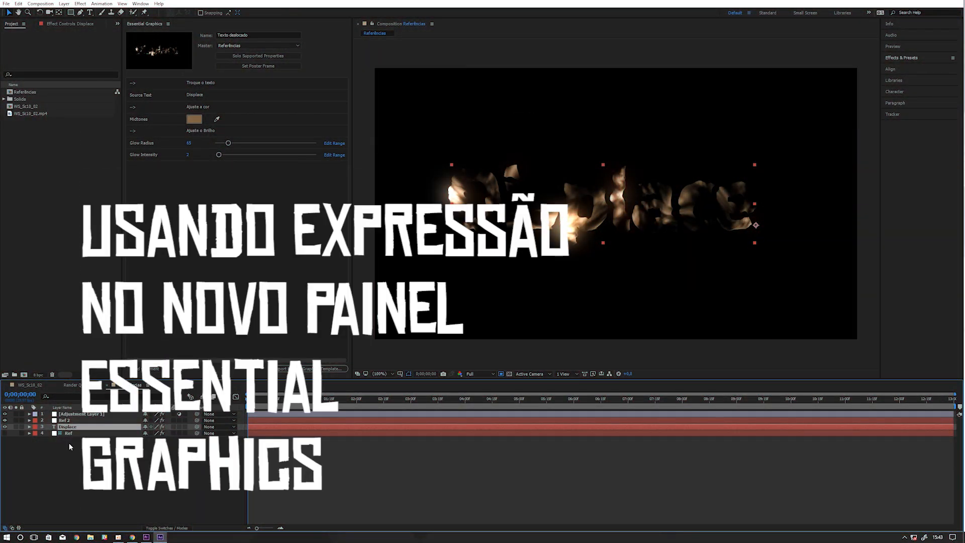
Try to add the Displace text layer's Scale property to Essential Graphics
key(s)
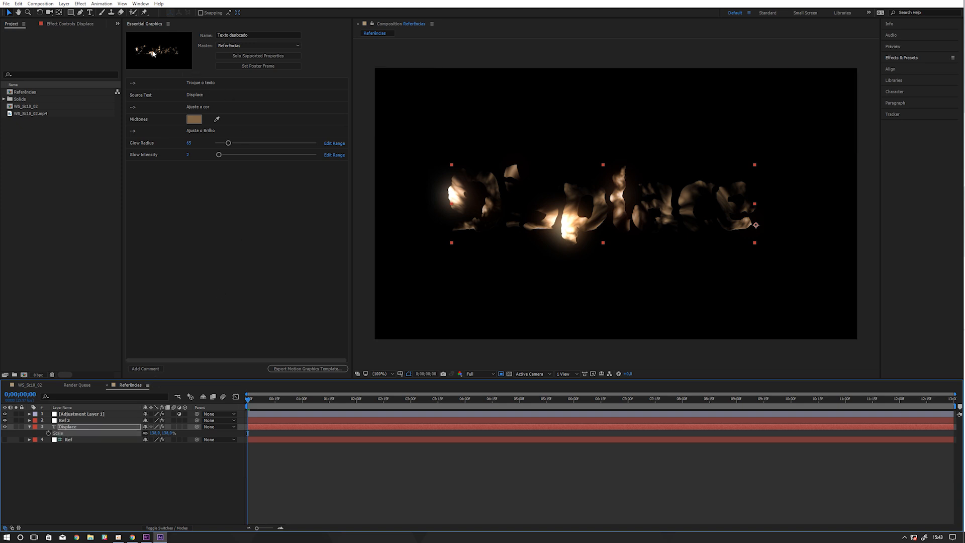
drag(58, 435, 191, 196)
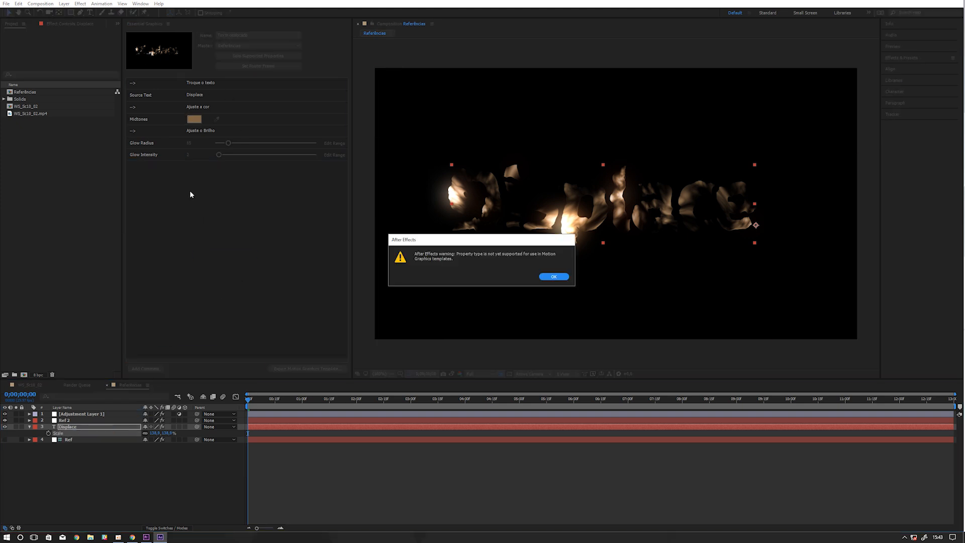
click(553, 277)
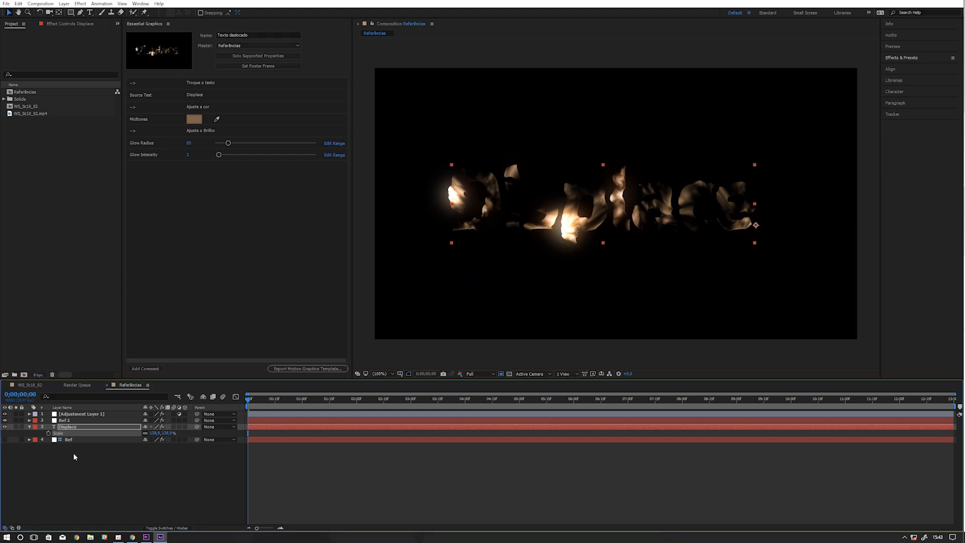
Select all layers and solo their supported properties to review which ones can be exposed in the template
drag(74, 458, 88, 410)
click(62, 457)
drag(56, 458, 119, 399)
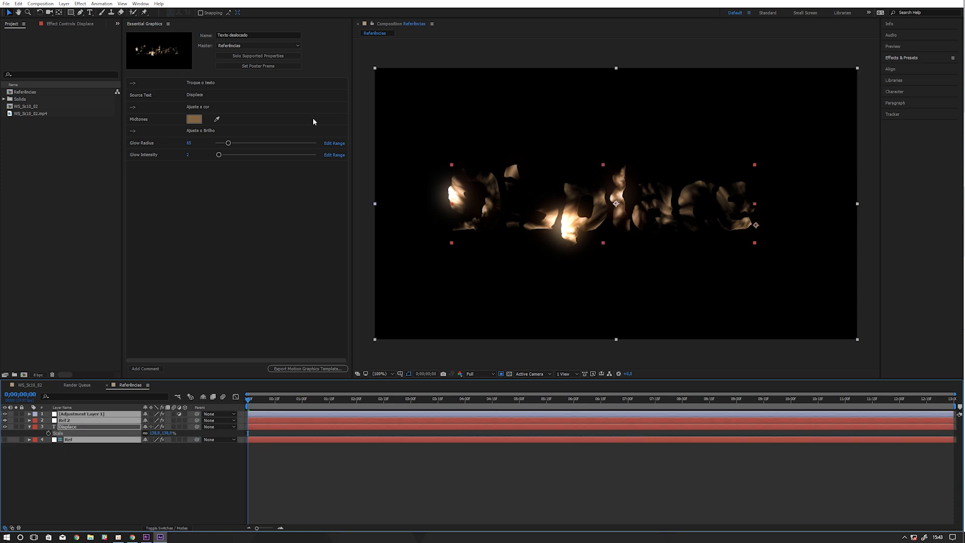
click(262, 56)
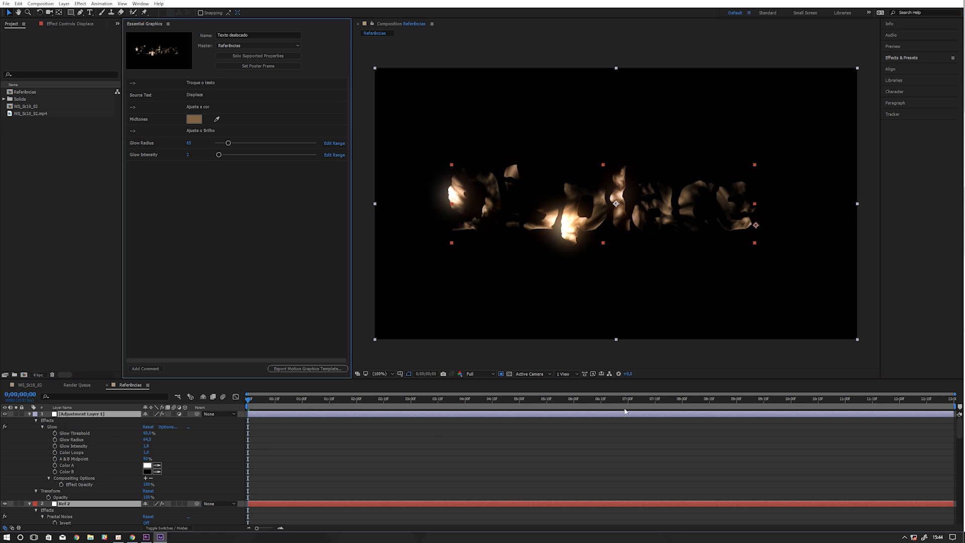
drag(957, 430, 929, 422)
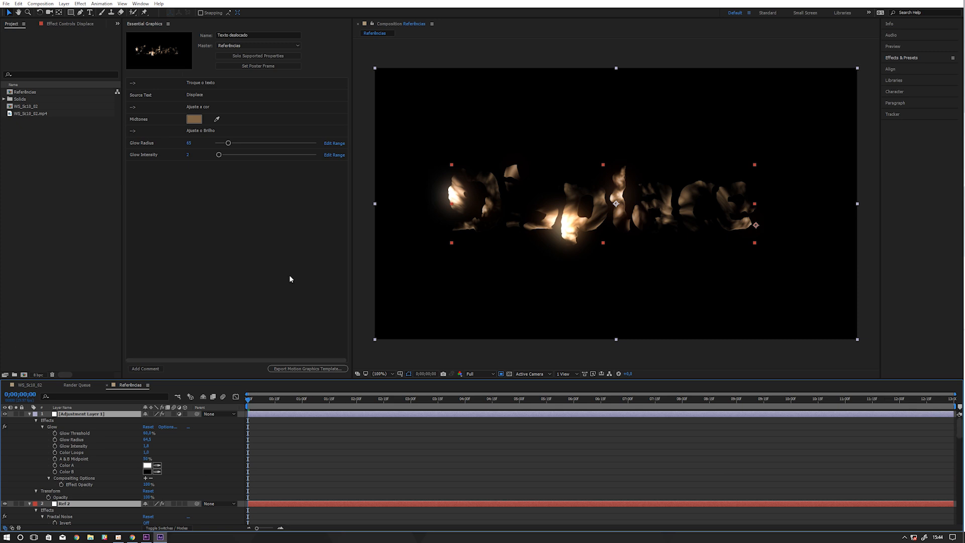
Apply the Slider Control expression effect to the Displace text layer
click(29, 414)
click(60, 469)
click(67, 427)
key(s)
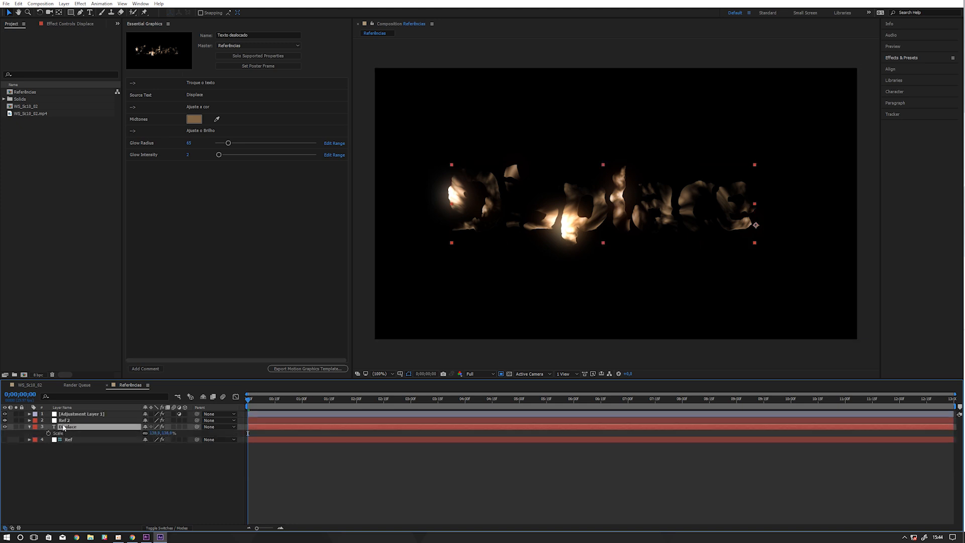
click(902, 58)
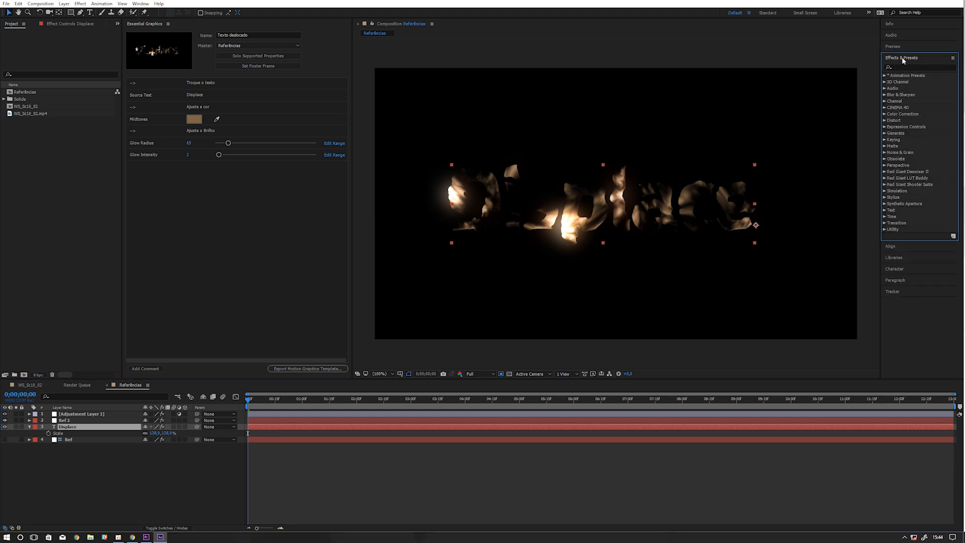
click(903, 66)
click(884, 126)
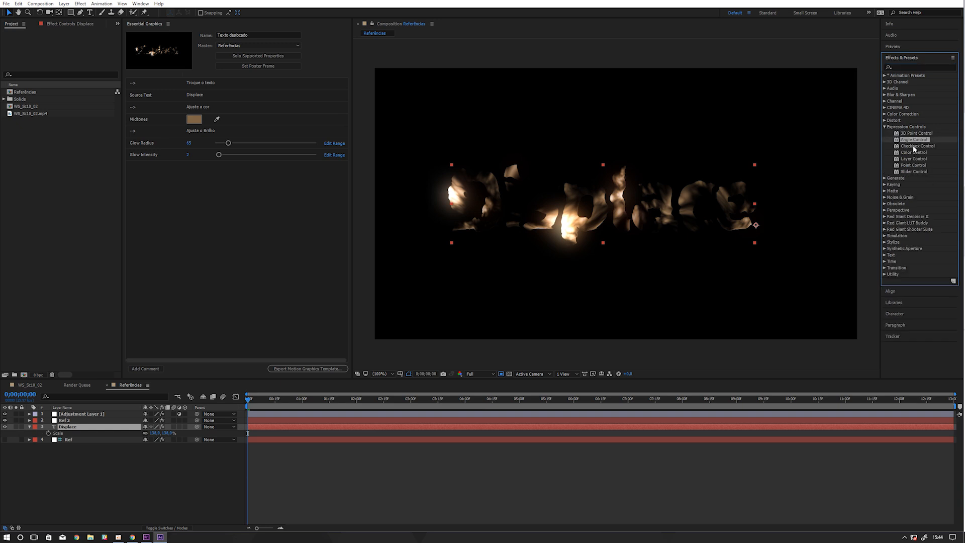
double_click(911, 165)
drag(911, 172, 714, 188)
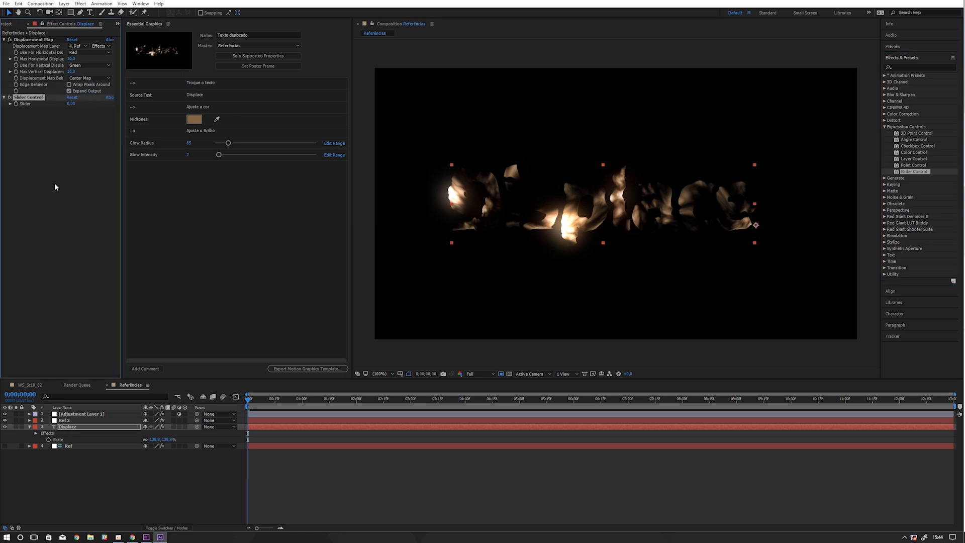
Show the Slider Control and Scale properties together on the Displace layer and set the slider to 140
click(59, 426)
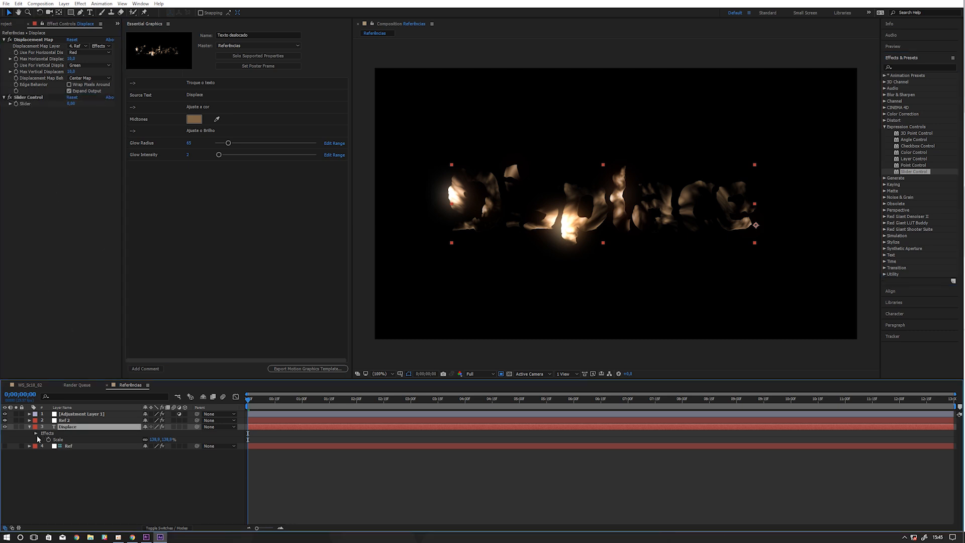
key(e)
click(42, 440)
click(71, 447)
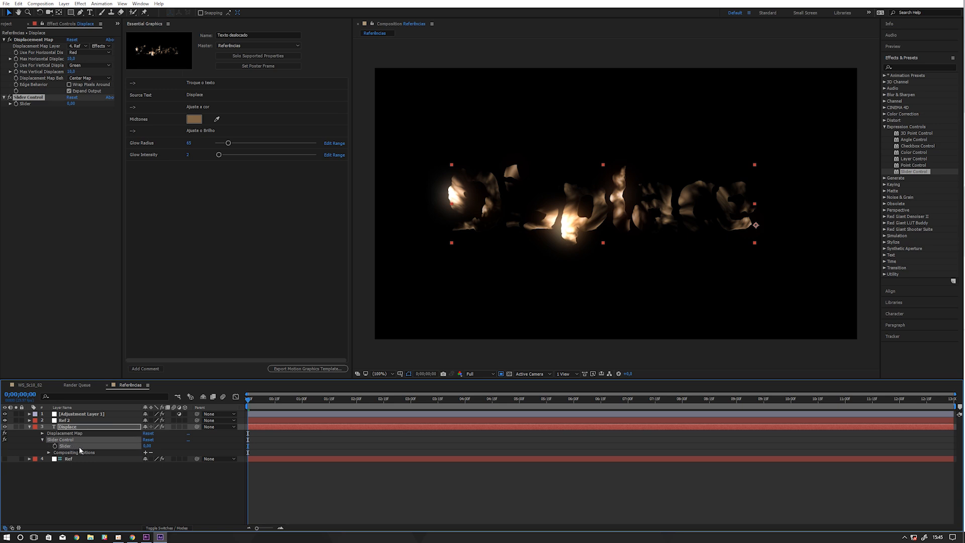
key(shift+s)
click(70, 459)
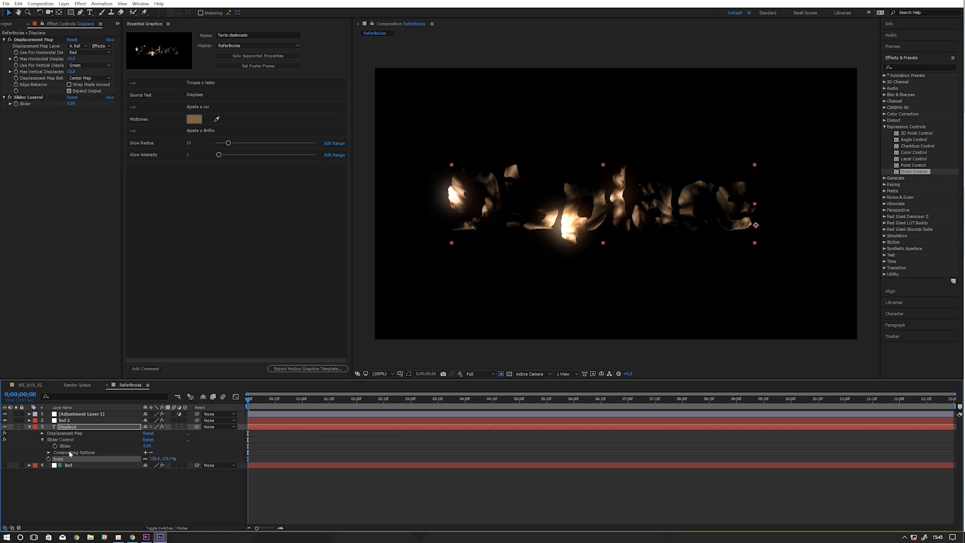
click(145, 445)
key(Return)
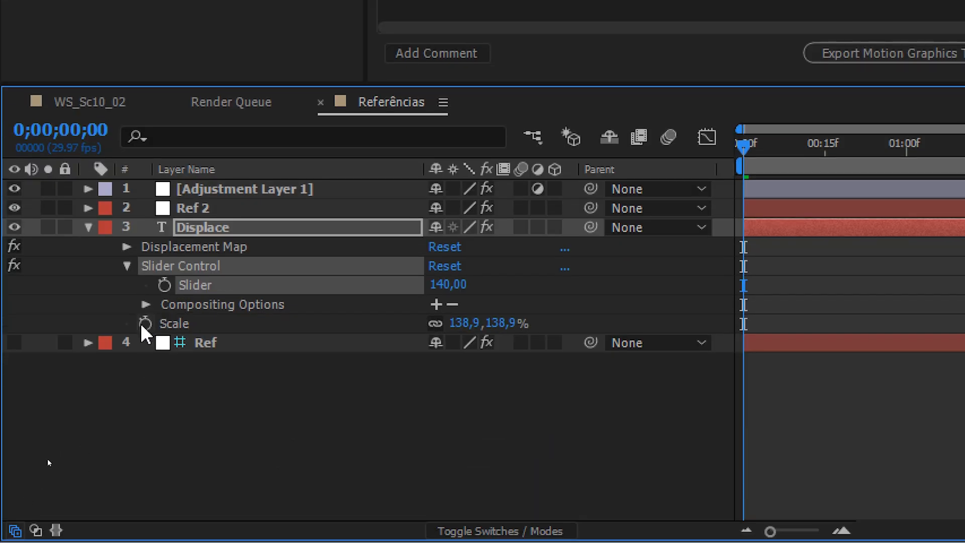
Add an expression to the Displace layer's Scale that links it to the Slider Control's slider
alt+click(146, 324)
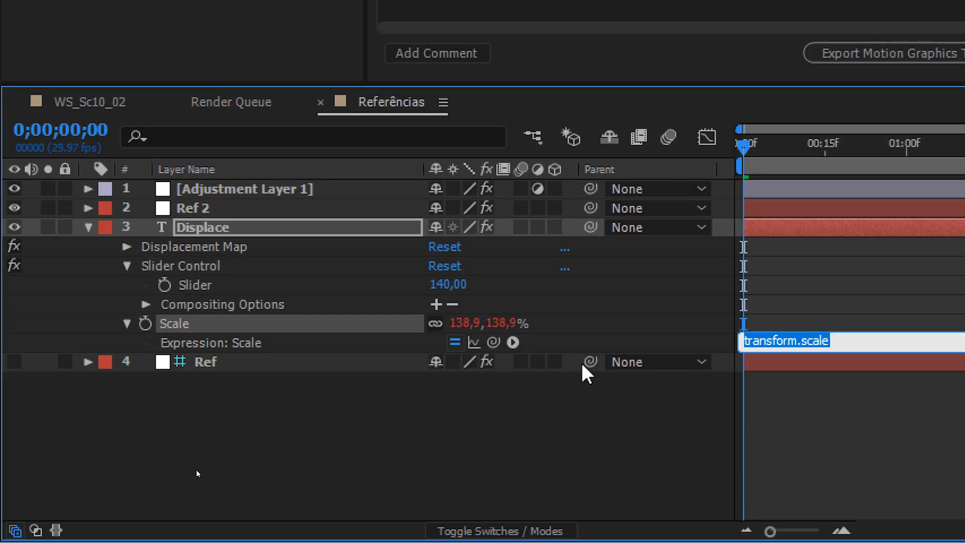
drag(495, 344, 204, 292)
click(338, 442)
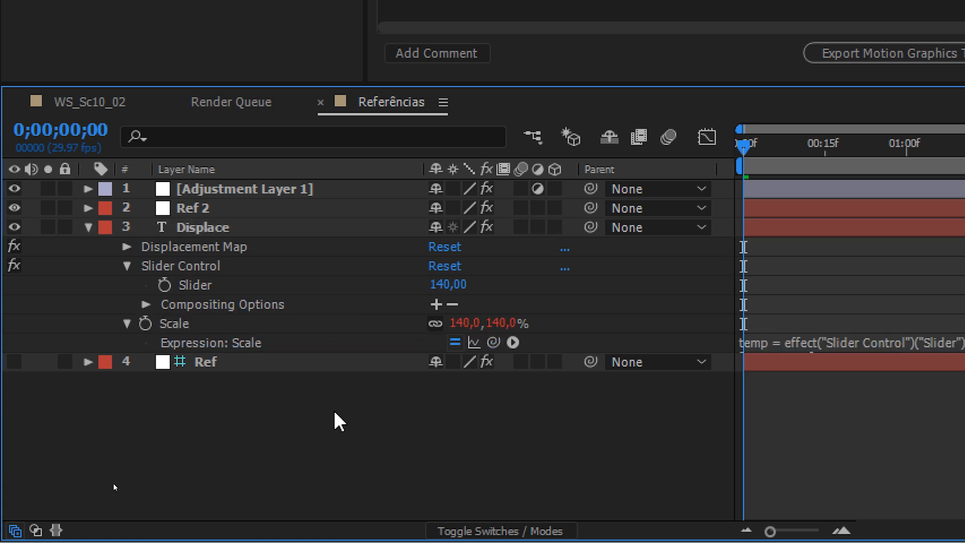
Test the scale link by lowering the slider to about 66, and set it back to 140
drag(438, 284, 392, 302)
click(444, 284)
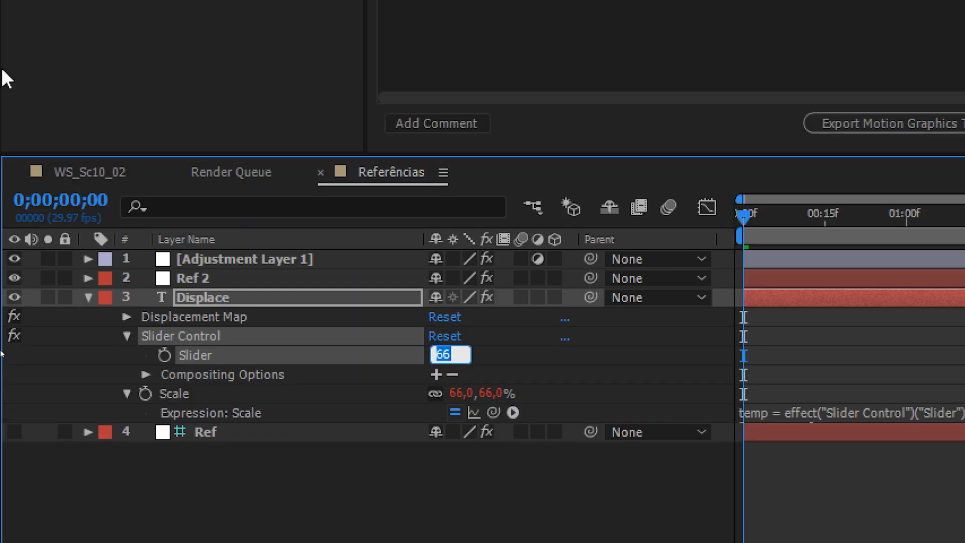
text(140)
key(Return)
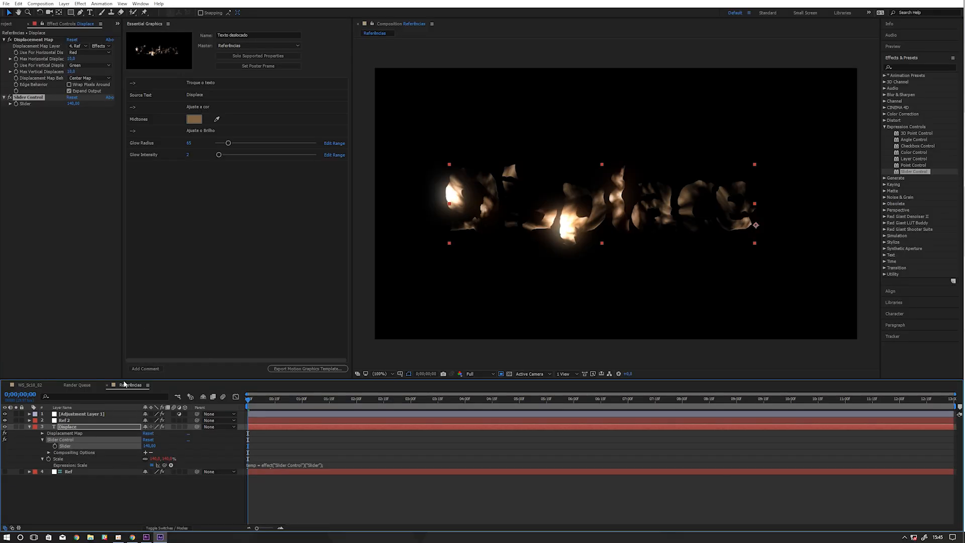
Add the Slider Control's Slider property to Essential Graphics as an editable control
click(65, 456)
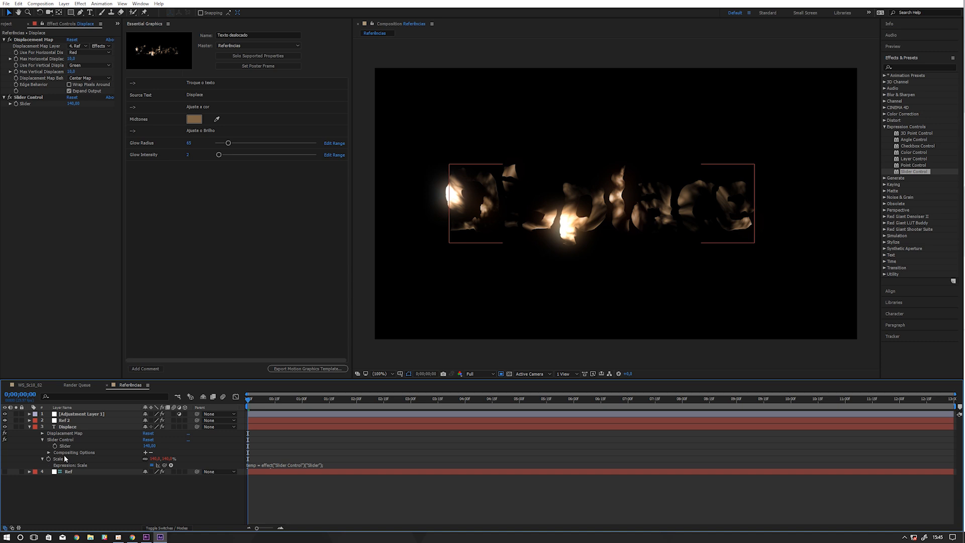
drag(64, 448, 179, 216)
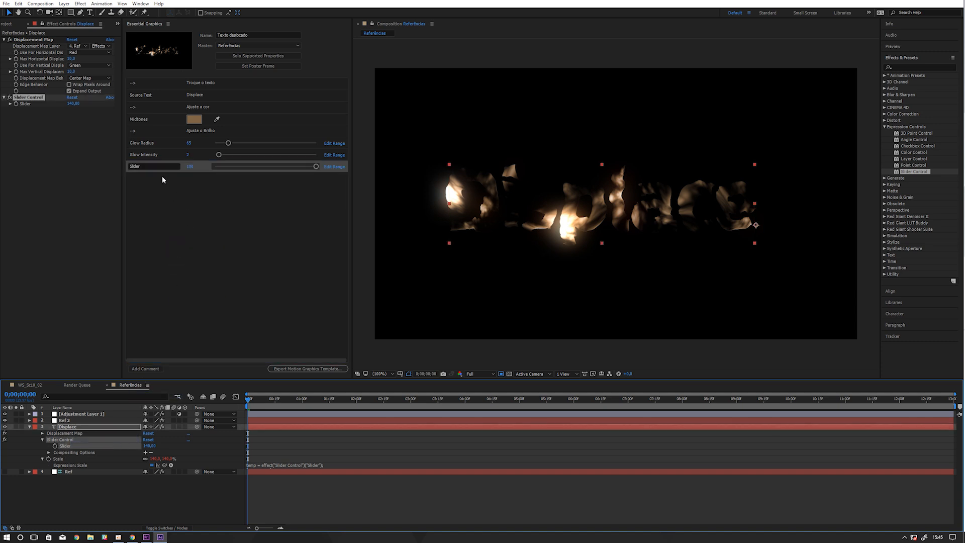
Rename the added Slider control as Escala and widen its value range up to 500
click(153, 166)
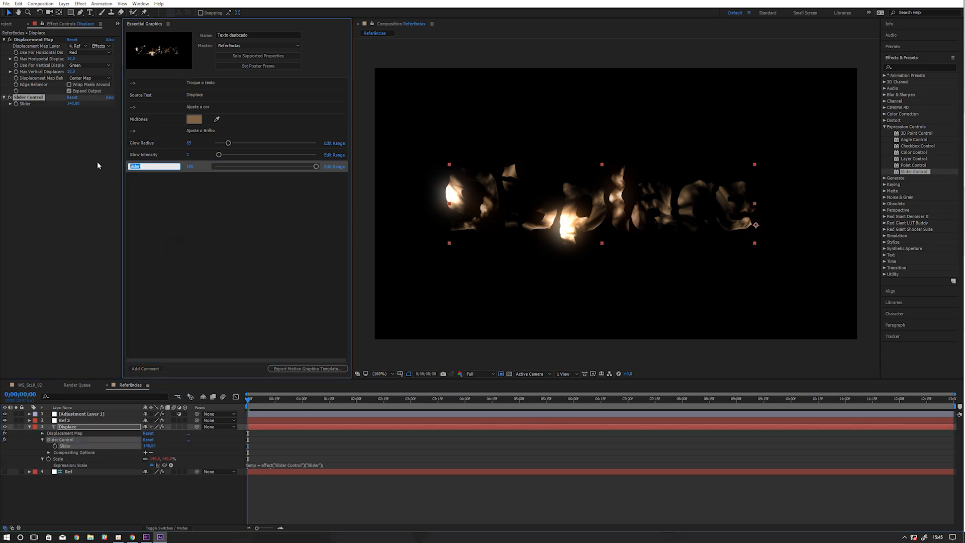
text(Escala)
key(Return)
drag(288, 166, 344, 173)
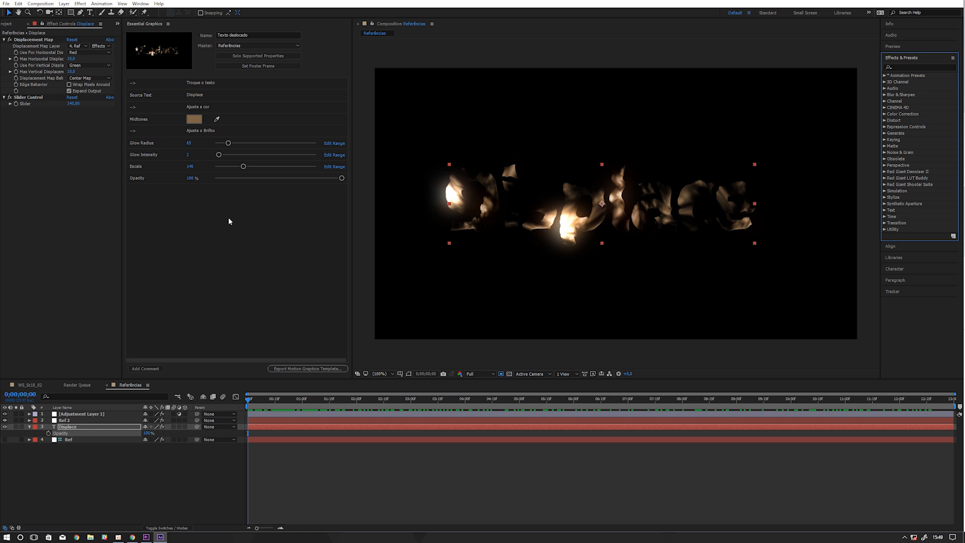
Set the template's poster frame from the composition at 0;00;07;07, where the title is more legible
click(75, 456)
click(68, 434)
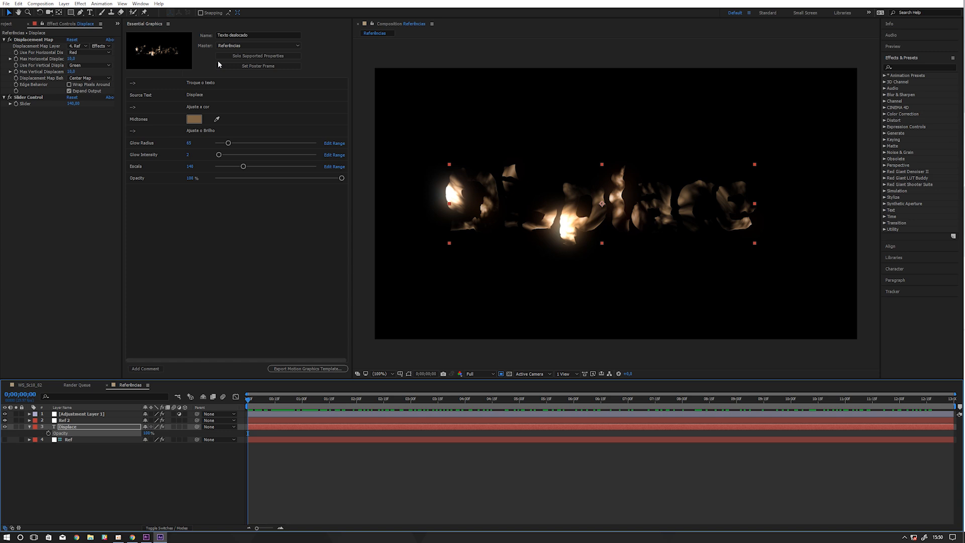
click(396, 399)
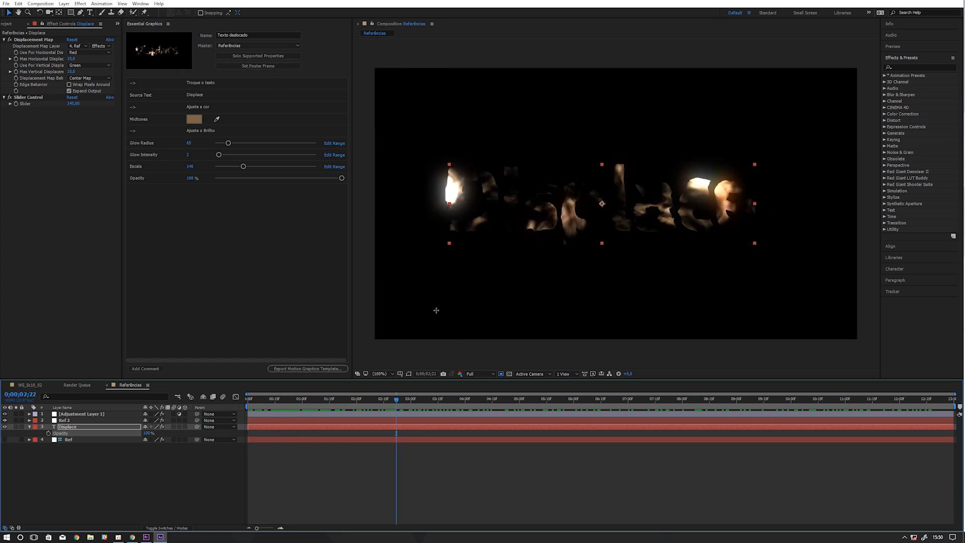
drag(372, 402, 640, 400)
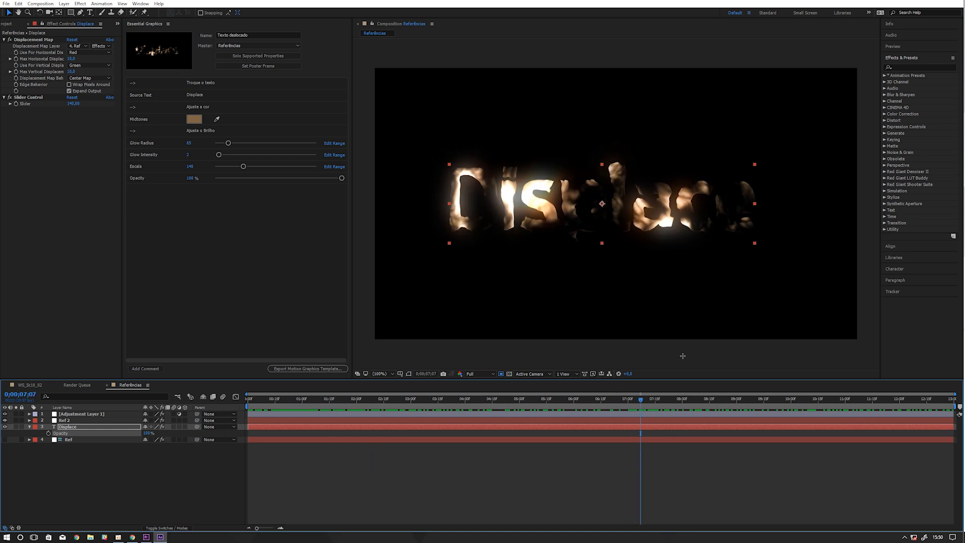
click(251, 65)
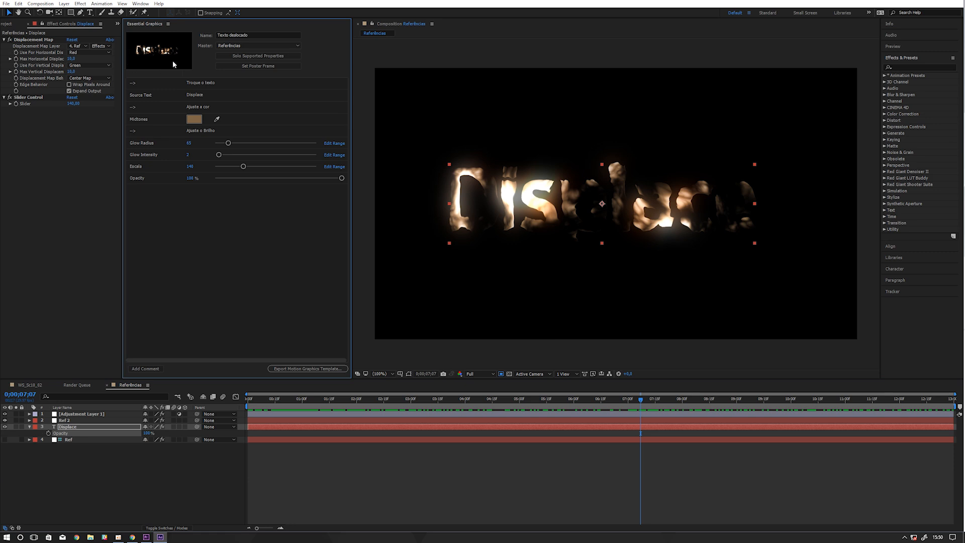
Export the composition as a motion graphics template with Essential Graphics as the destination
click(307, 369)
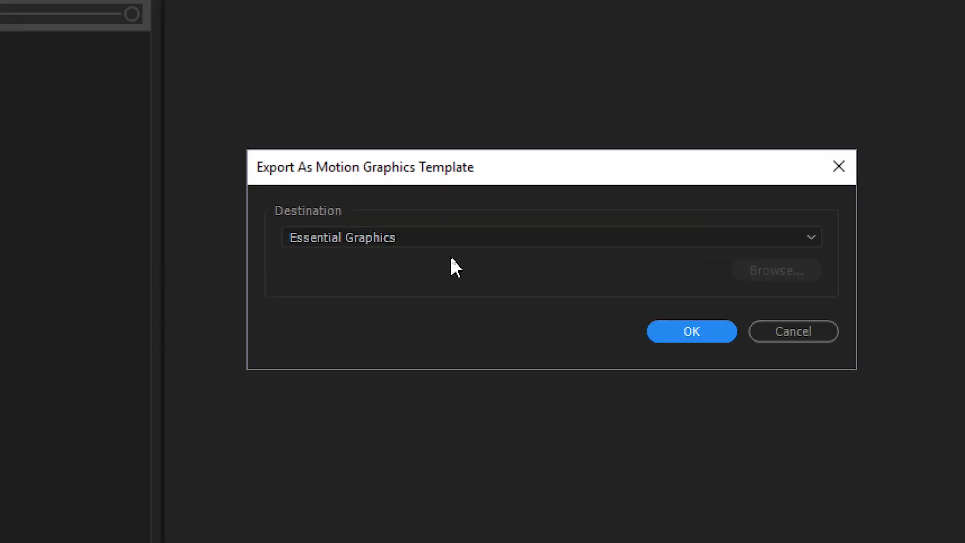
click(696, 240)
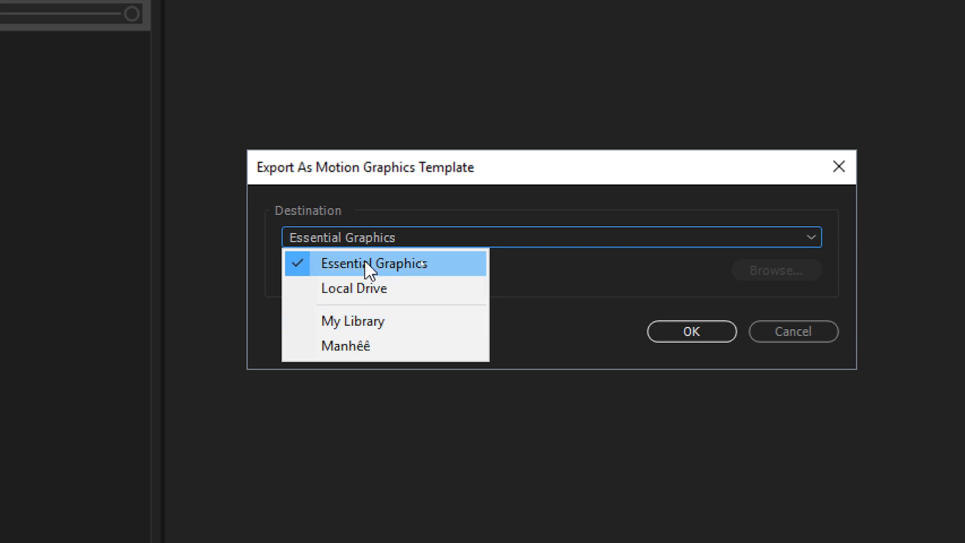
click(409, 266)
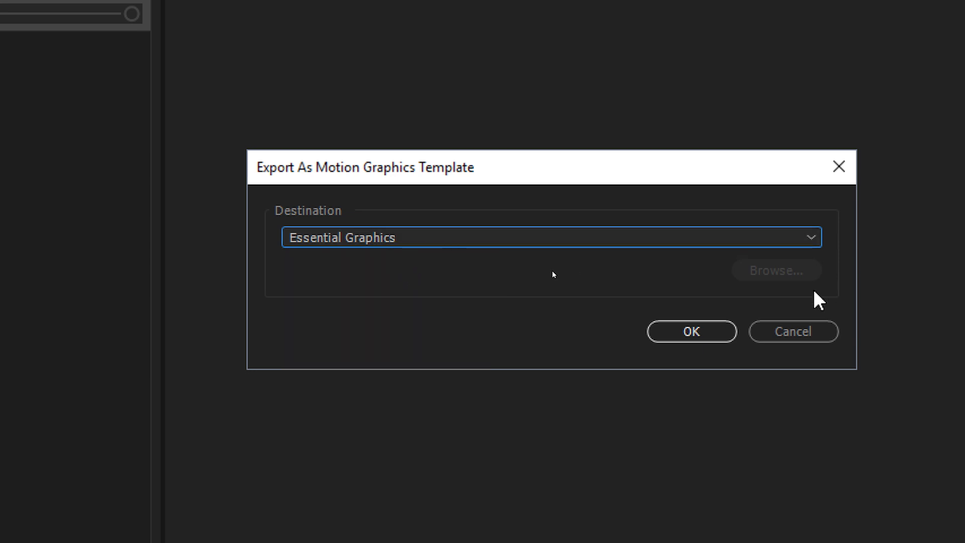
click(693, 331)
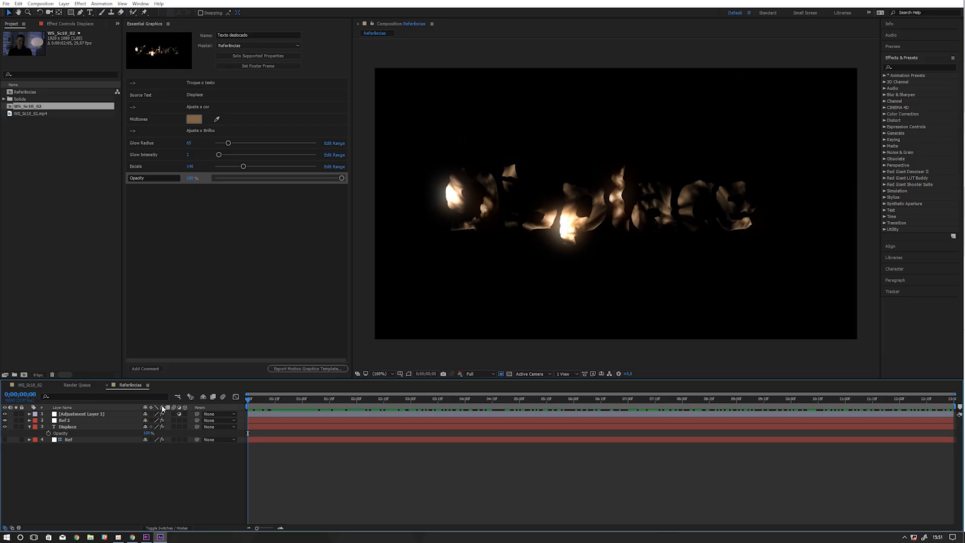
Switch to Premiere Pro and browse the root folder of the Essential Graphics templates for the exported Texto deslocado template
click(147, 536)
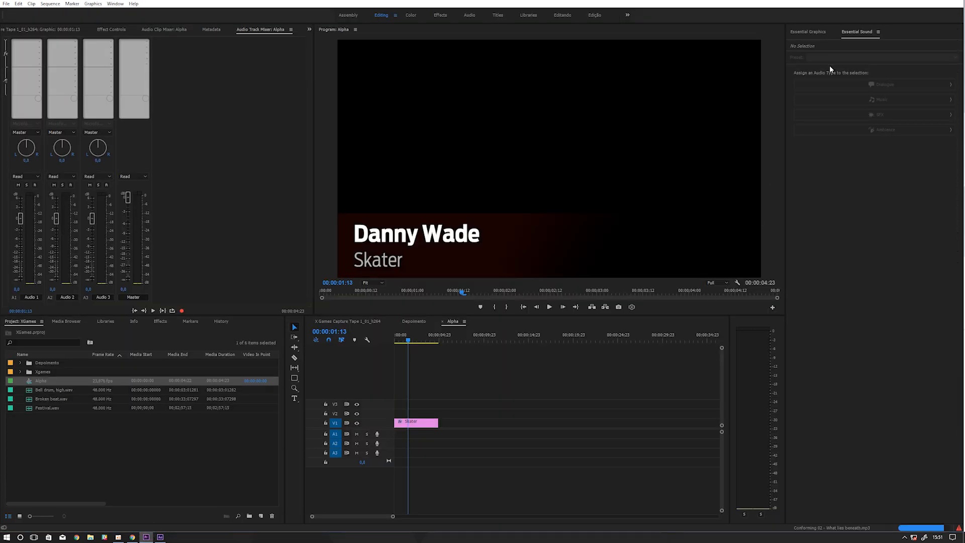
click(816, 35)
click(860, 47)
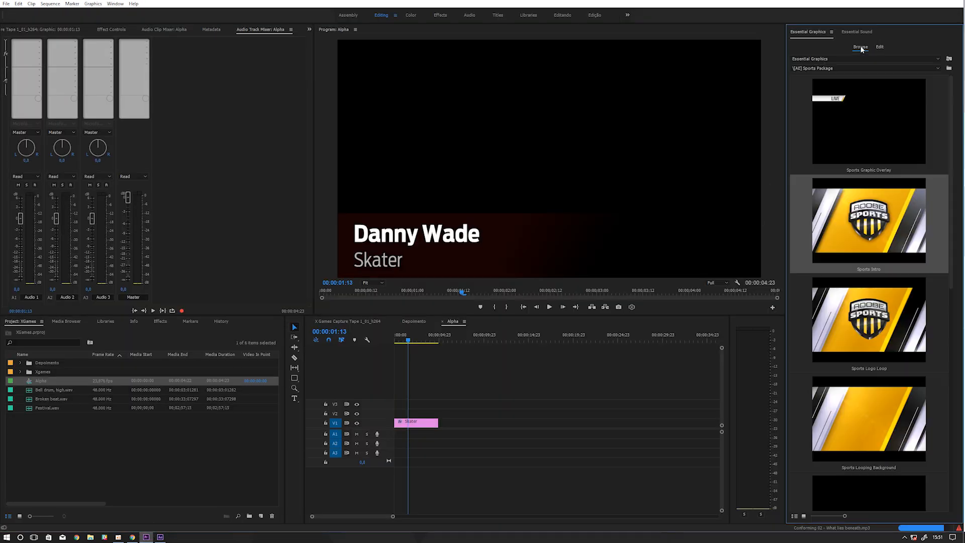
click(854, 68)
click(811, 71)
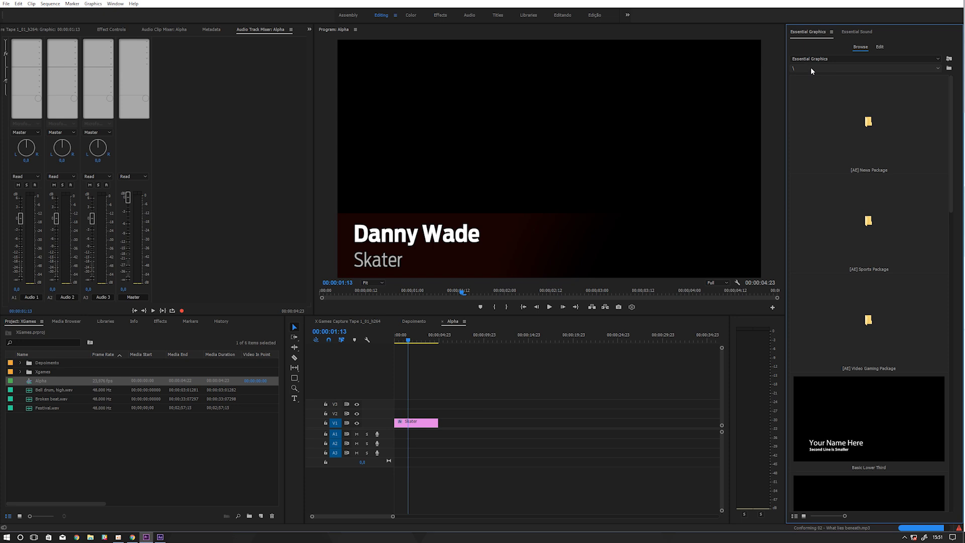
drag(950, 201, 933, 495)
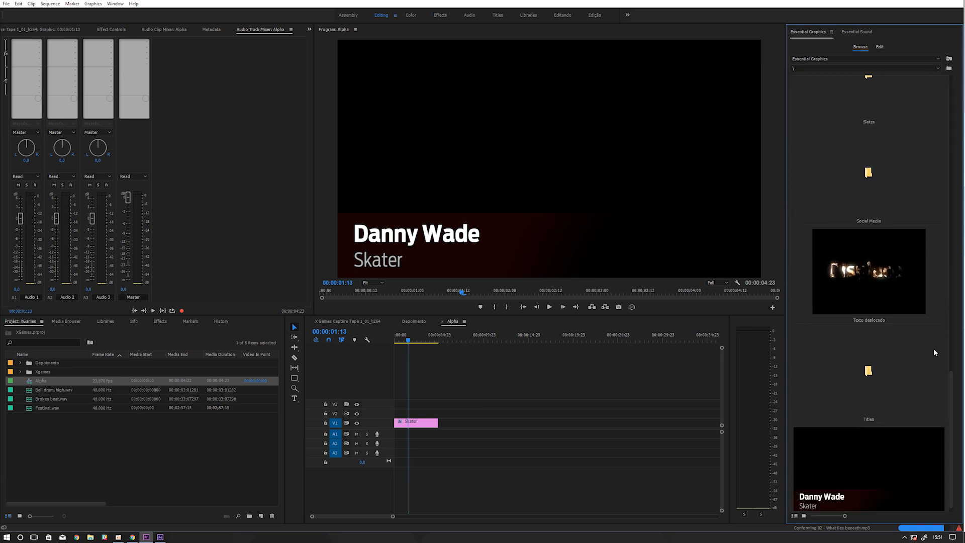
Place the Texto deslocado template on track V1 after the Skater clip and select it with the playhead at 00:00:13:17
click(862, 268)
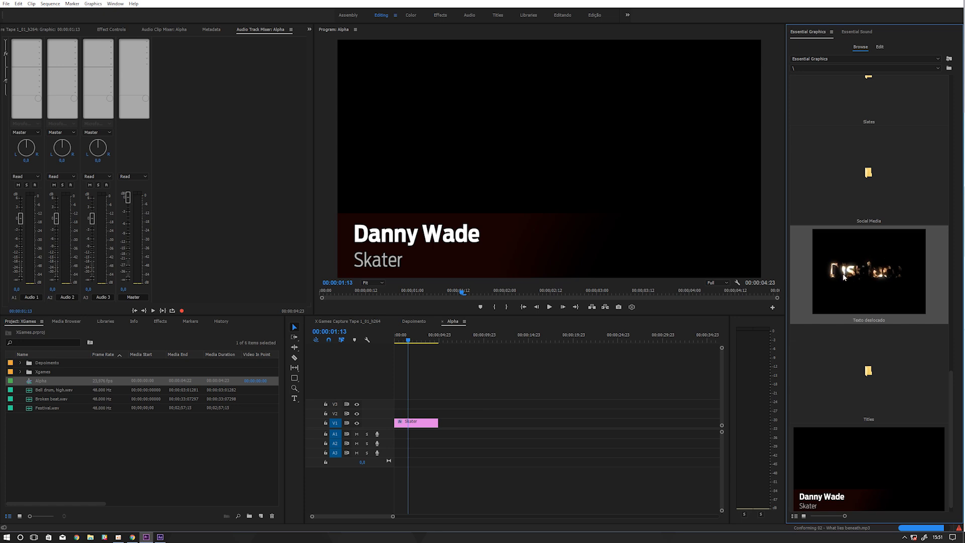
drag(868, 272, 458, 425)
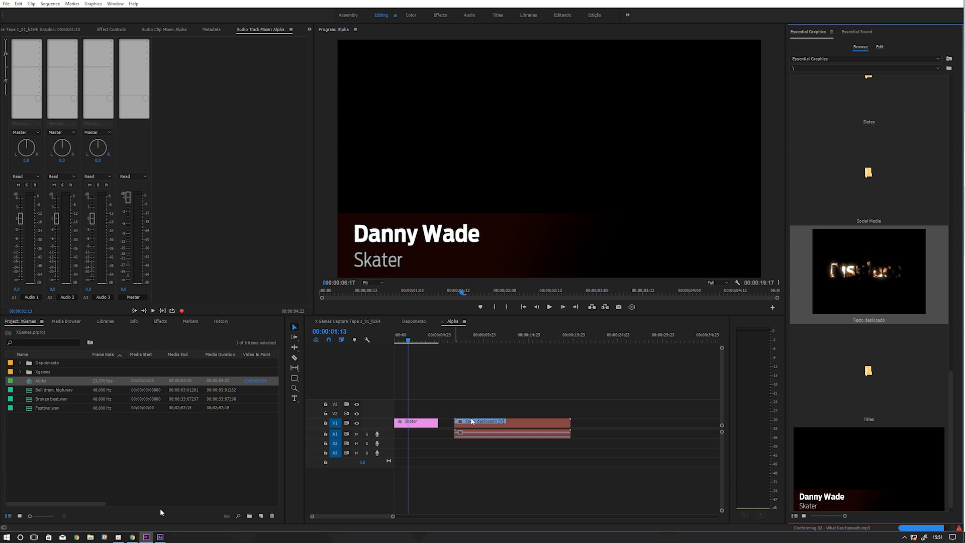
click(508, 340)
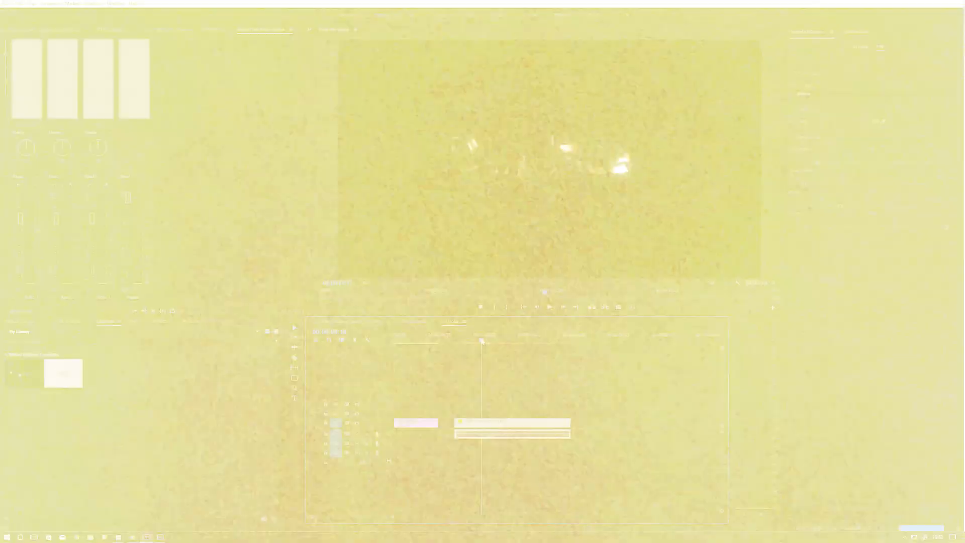
drag(481, 342, 517, 341)
click(537, 378)
click(514, 425)
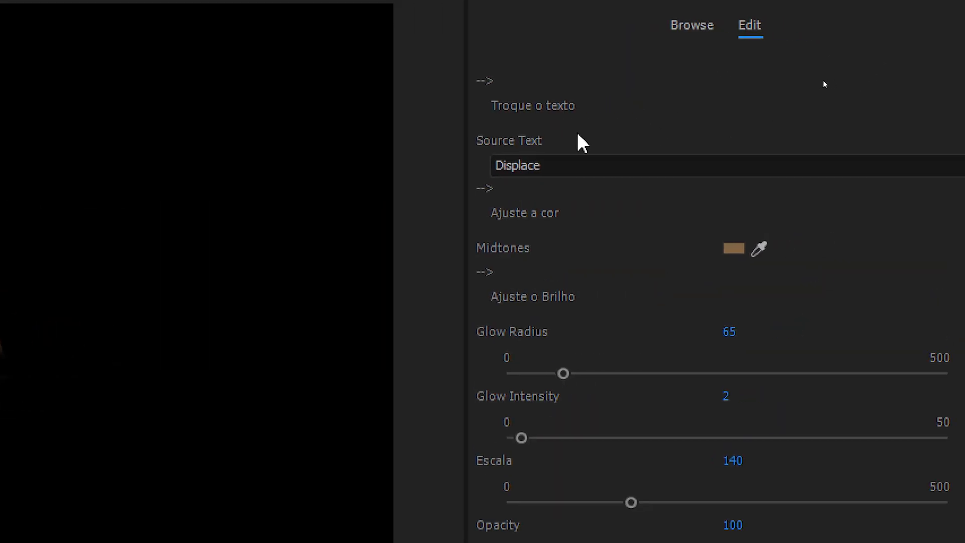
Replace the title clip's source text with a person's full name and lower its Escala value
scroll(547, 485, down, 3)
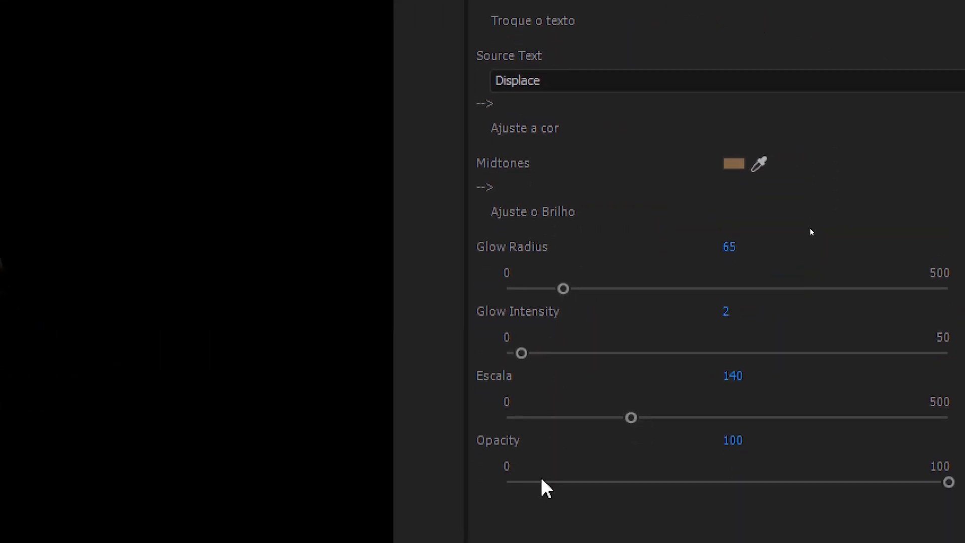
scroll(548, 485, down, 3)
scroll(542, 76, up, 4)
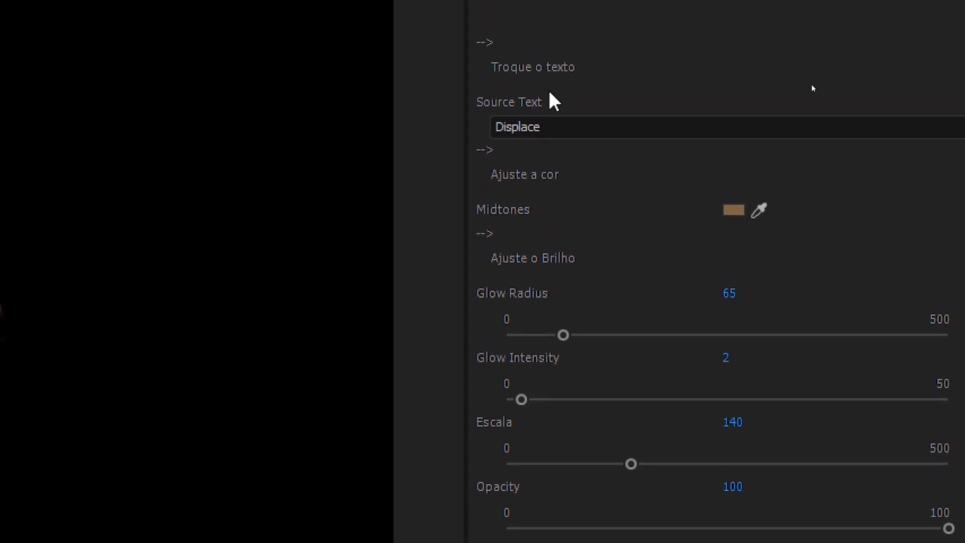
click(545, 127)
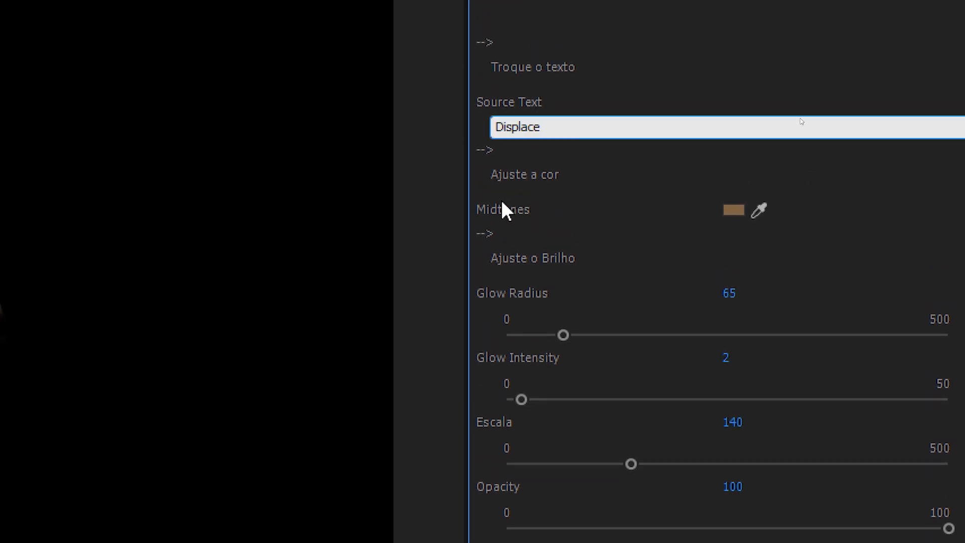
scroll(577, 491, down, 3)
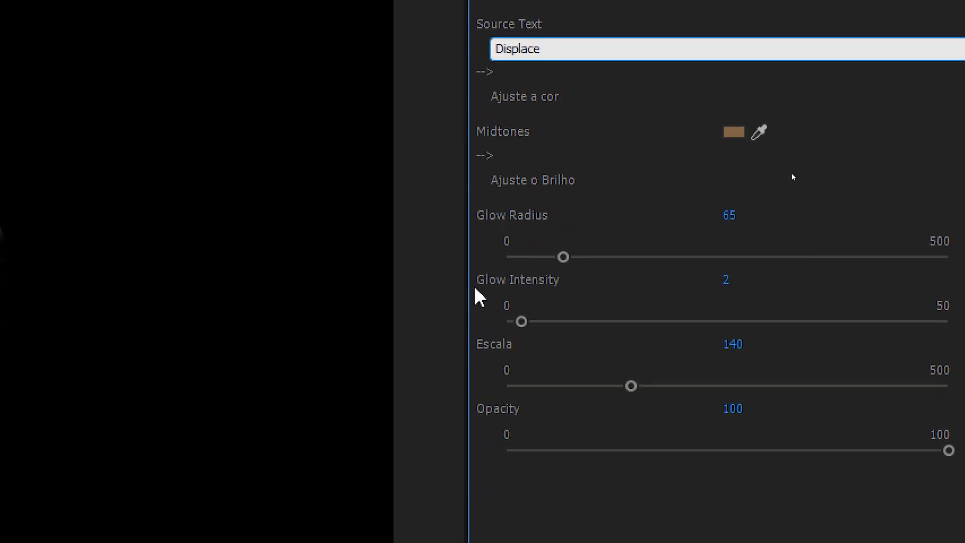
scroll(534, 484, down, 2)
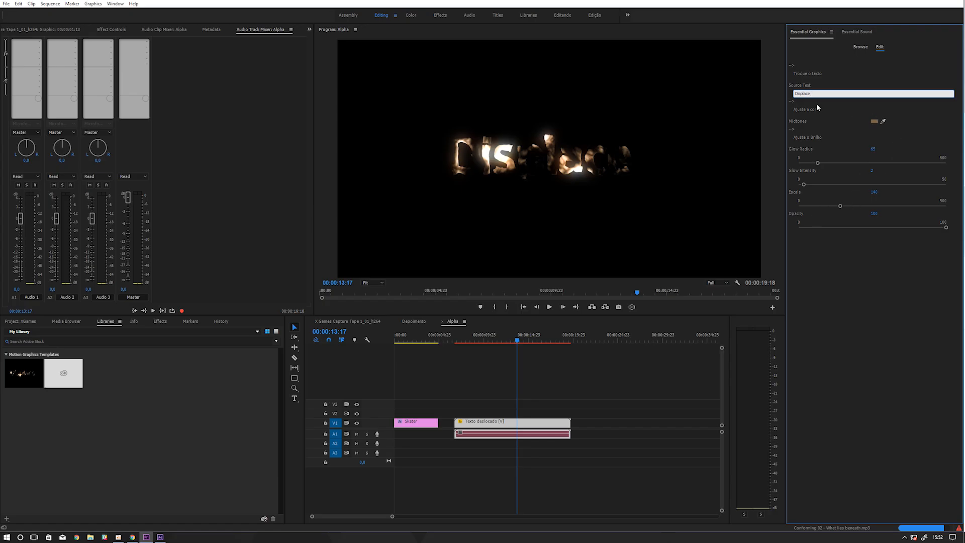
drag(818, 94, 780, 82)
click(855, 80)
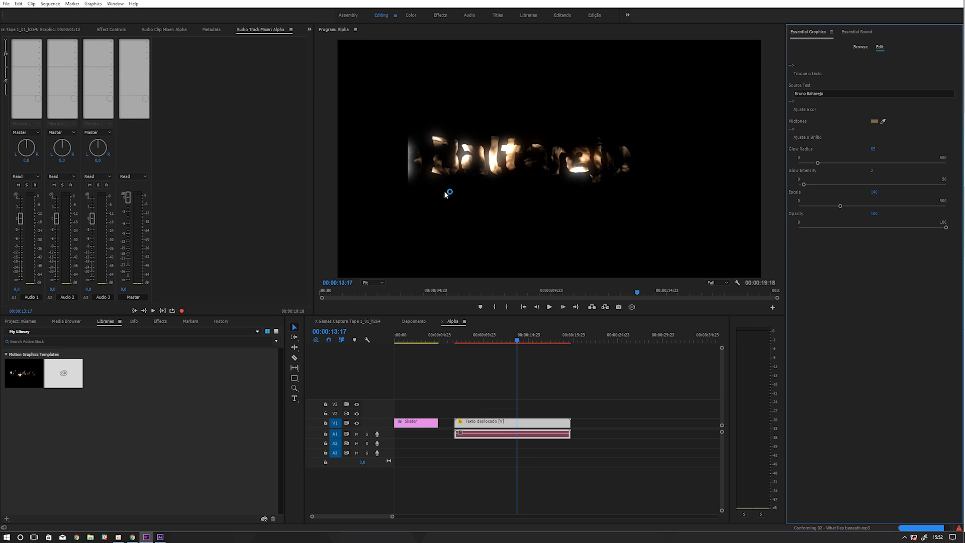
drag(840, 206, 813, 209)
key(space)
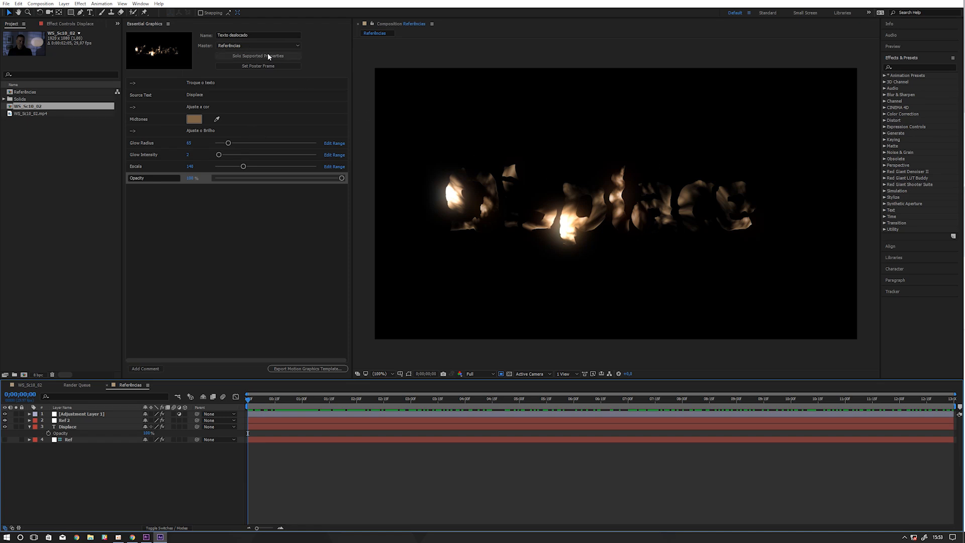
Export the template from After Effects to the local drive, saving Texto deslocado.mogrt in the Área de Trabalho folder
click(300, 369)
click(447, 252)
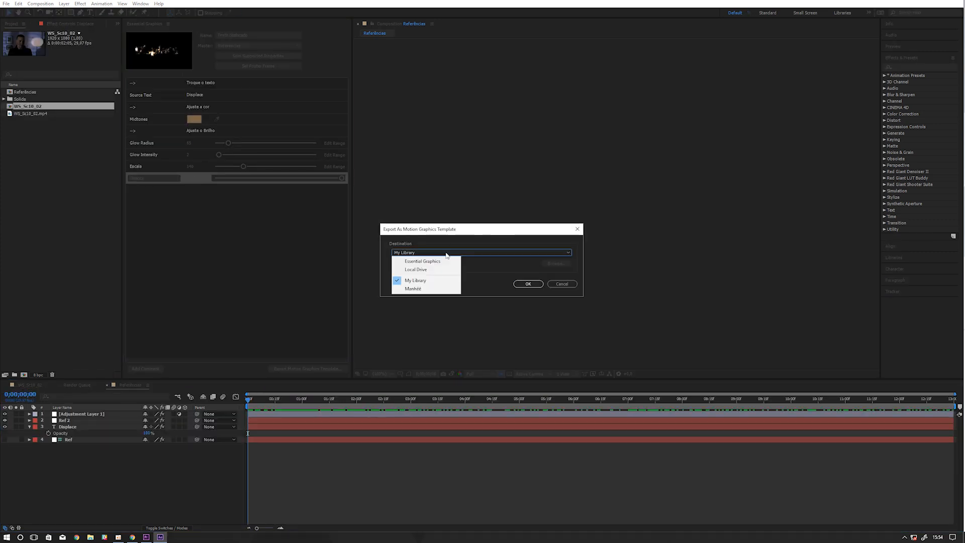
click(415, 270)
click(566, 263)
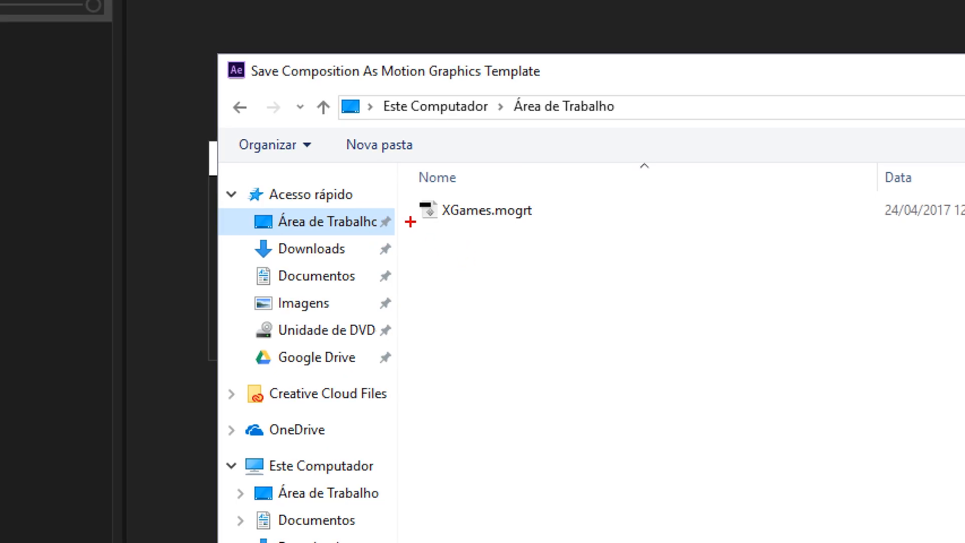
mouse_move(410, 222)
mouse_down()
mouse_move(424, 244)
mouse_move(525, 241)
mouse_move(590, 213)
mouse_up()
click(411, 197)
mouse_move(411, 197)
mouse_down()
mouse_move(533, 187)
mouse_move(592, 199)
mouse_up()
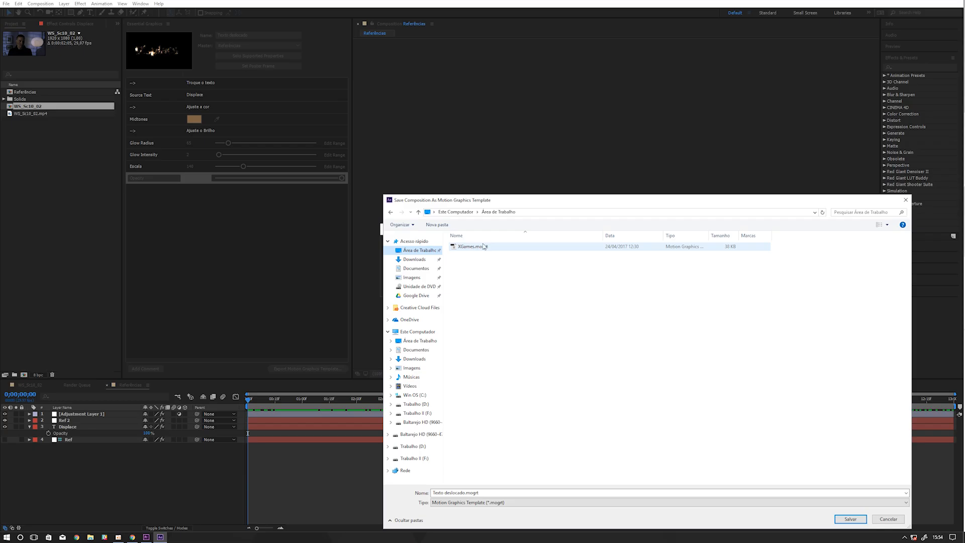
click(850, 519)
click(513, 281)
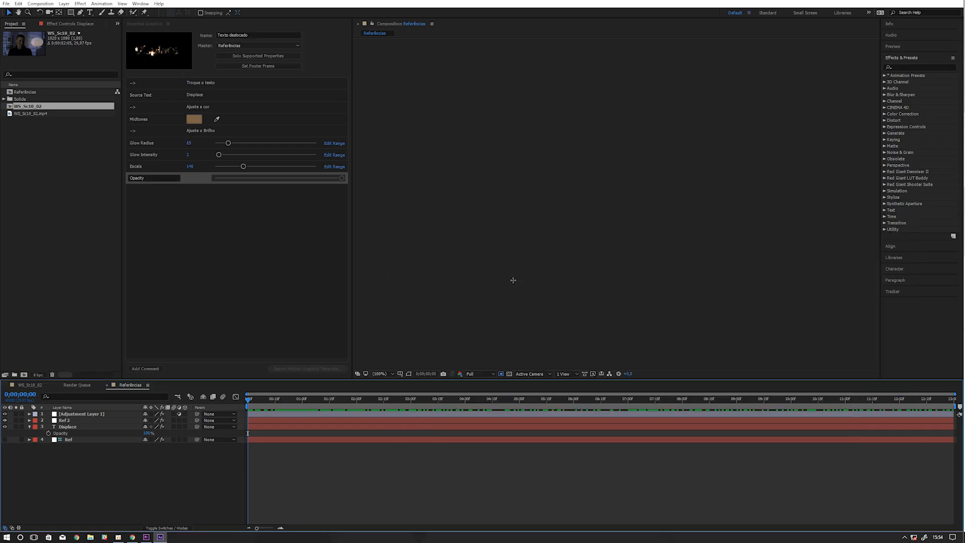
Open the Área de Trabalho folder in File Explorer to locate the exported template file
key(super+e)
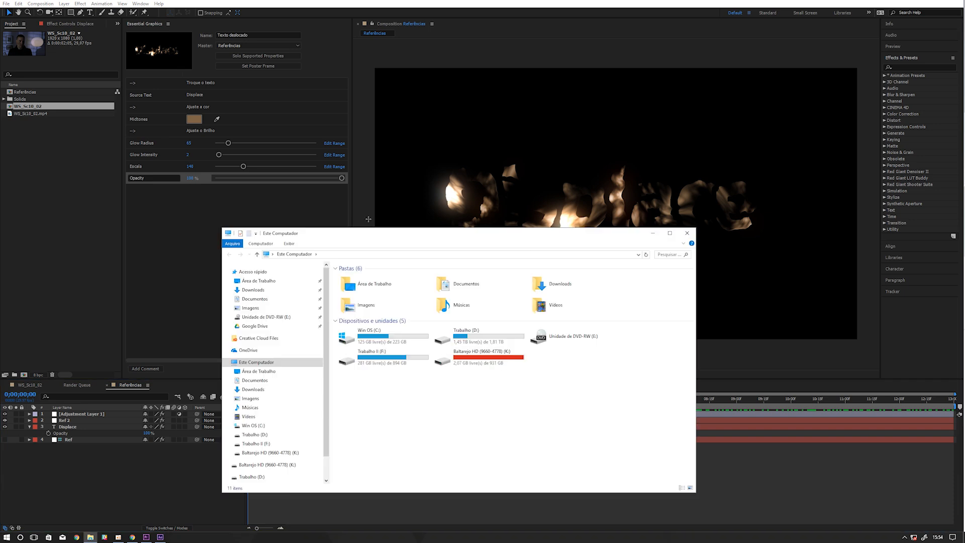
click(259, 283)
click(354, 301)
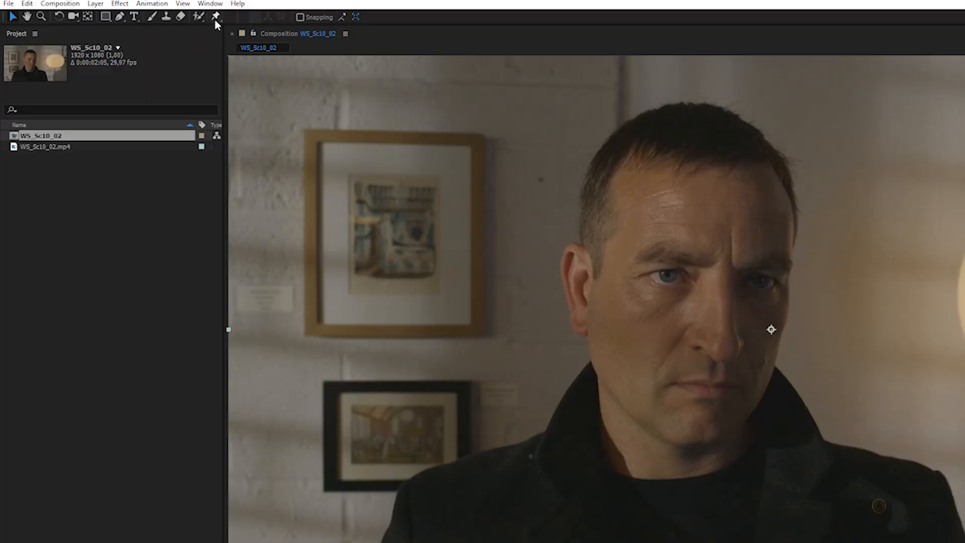
Show the Lumetri Scopes for the WS_Sc10_02 composition and enlarge the scope display
click(210, 4)
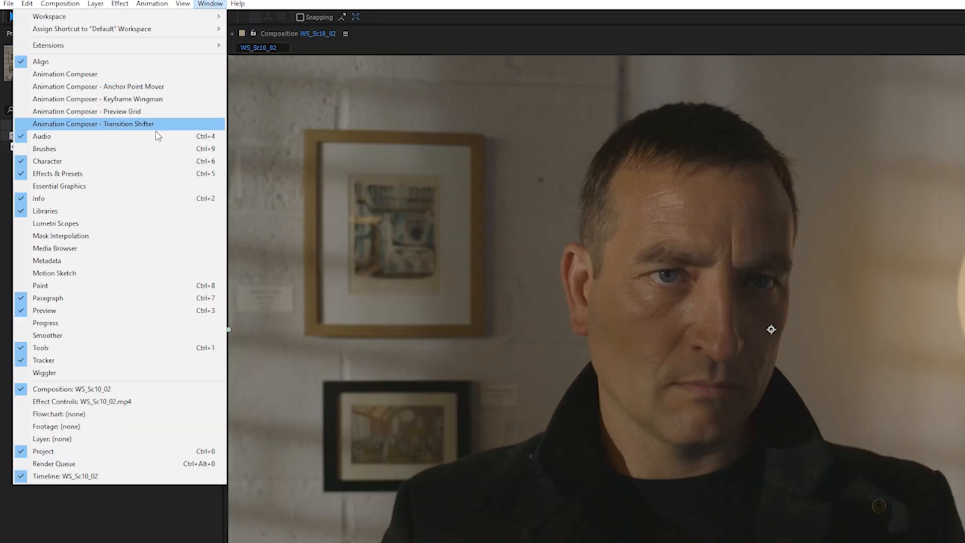
click(69, 225)
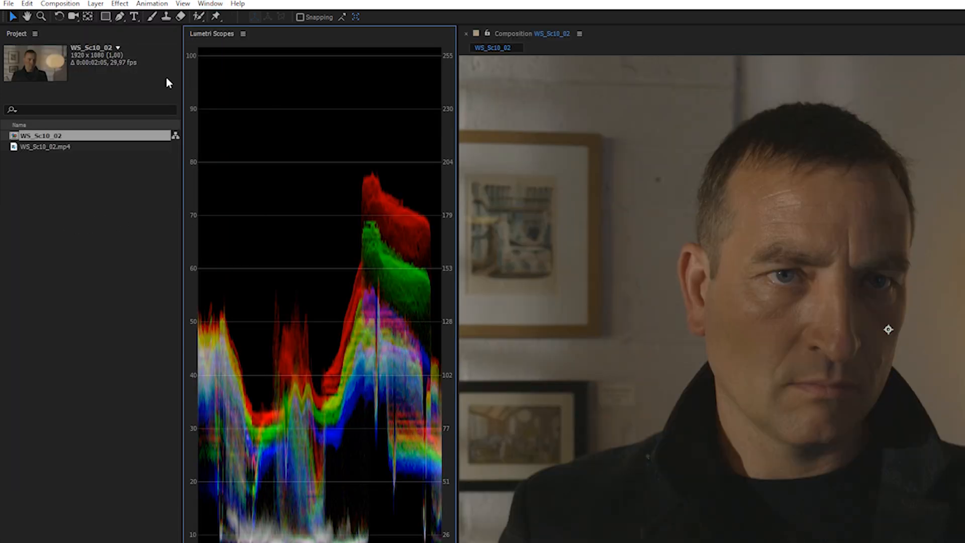
drag(180, 89, 84, 90)
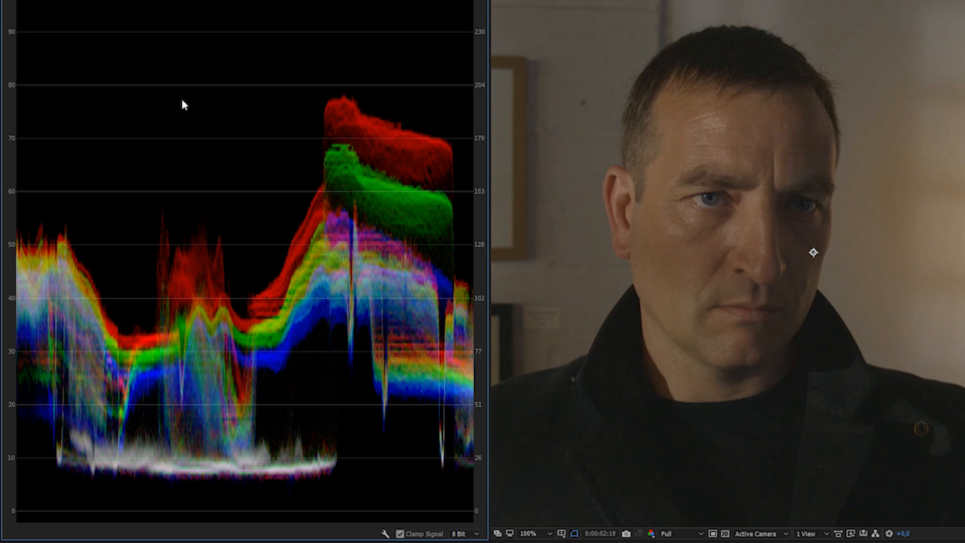
Try the Vectorscope HLS, and add the Vectorscope YUV beside the RGB waveform in Lumetri Scopes
right_click(167, 103)
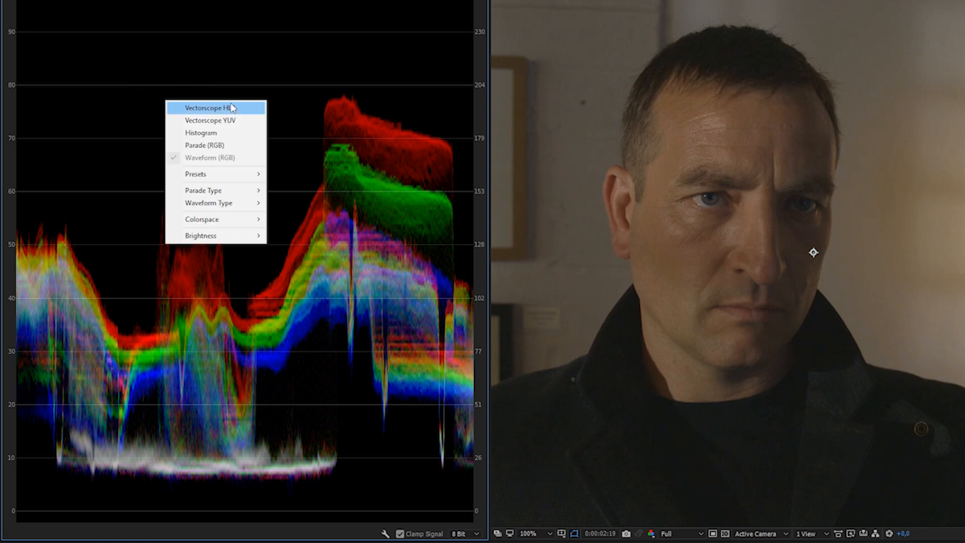
click(206, 108)
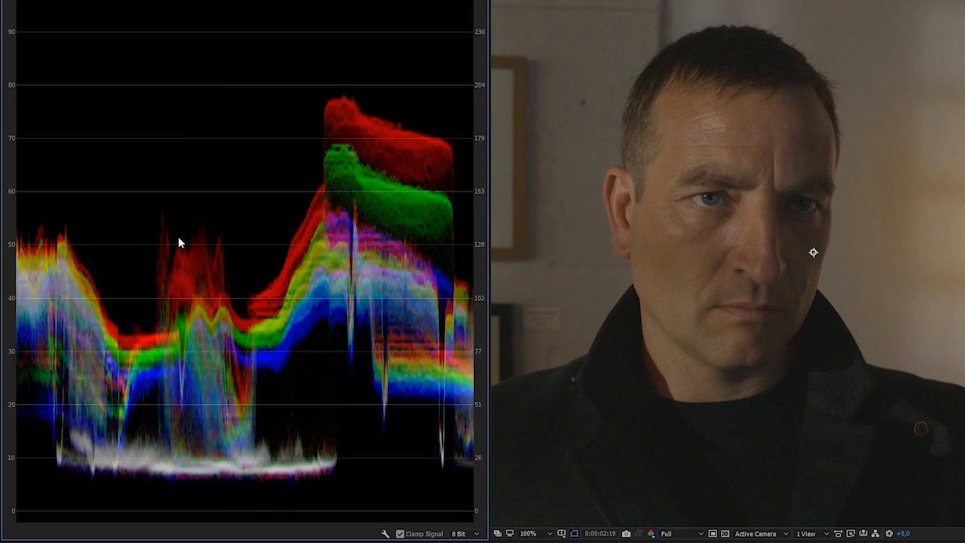
right_click(195, 234)
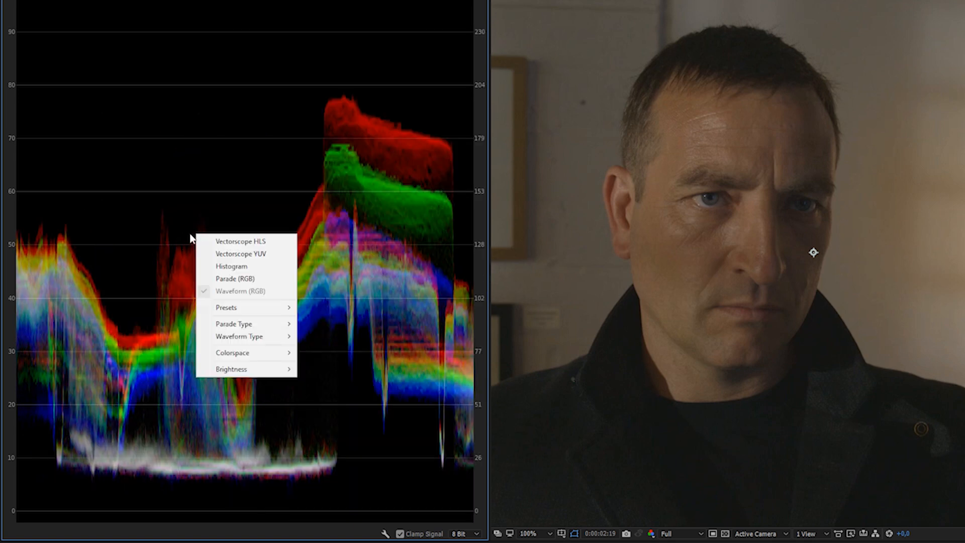
click(242, 254)
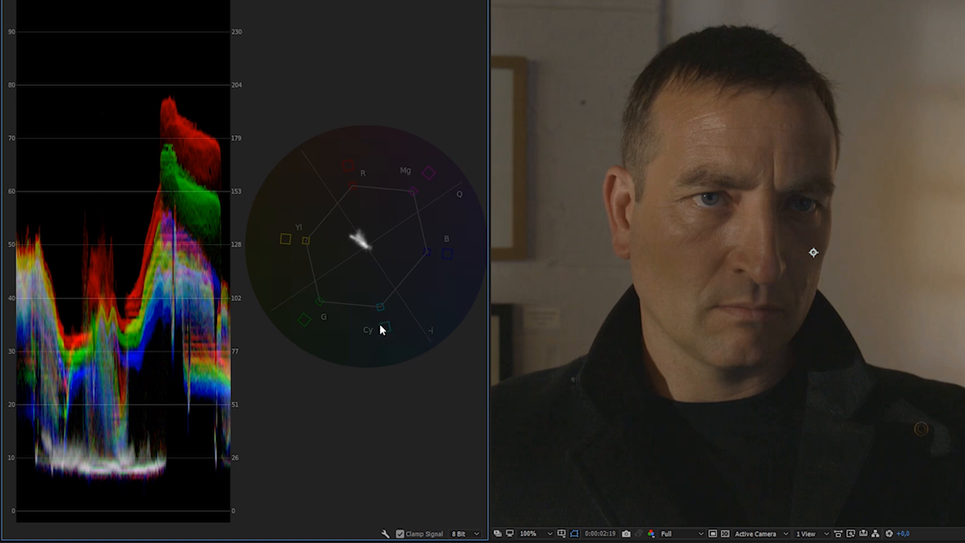
Review the scopes' Colorspace and Presets options and choose the All Scopes RGB preset
right_click(307, 233)
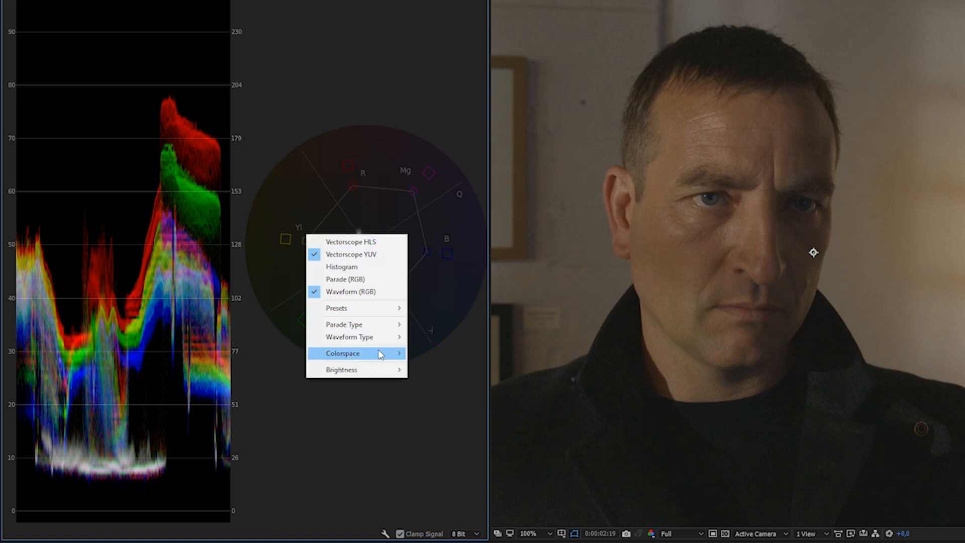
mouse_move(367, 356)
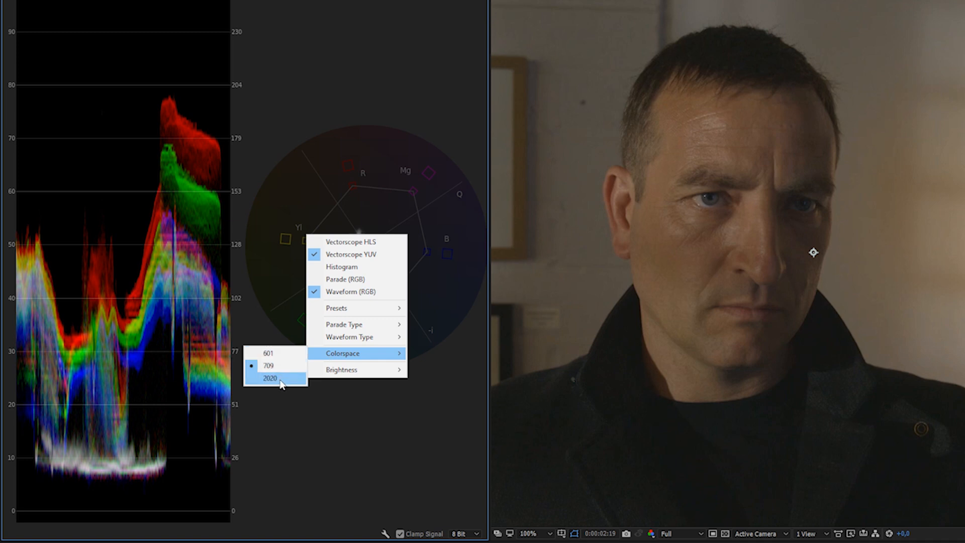
mouse_move(347, 328)
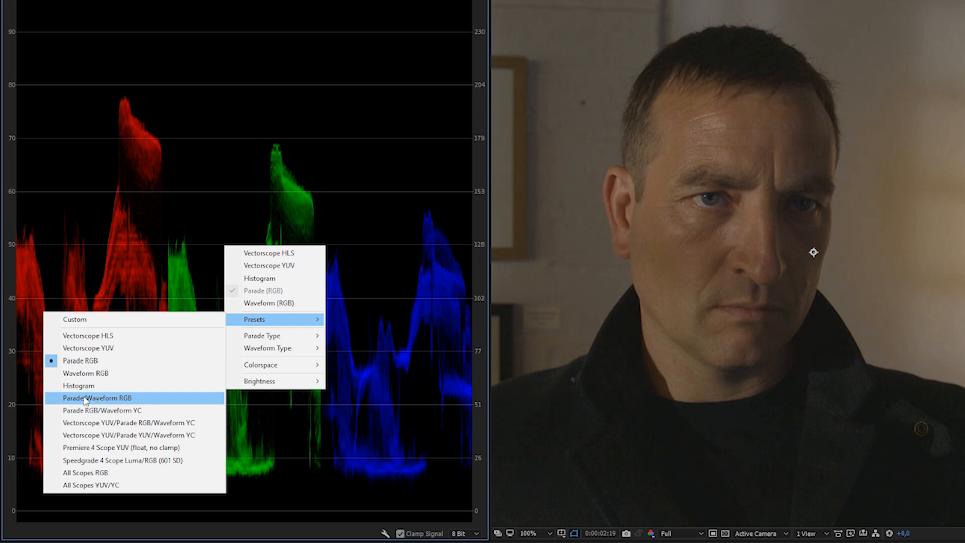
click(95, 473)
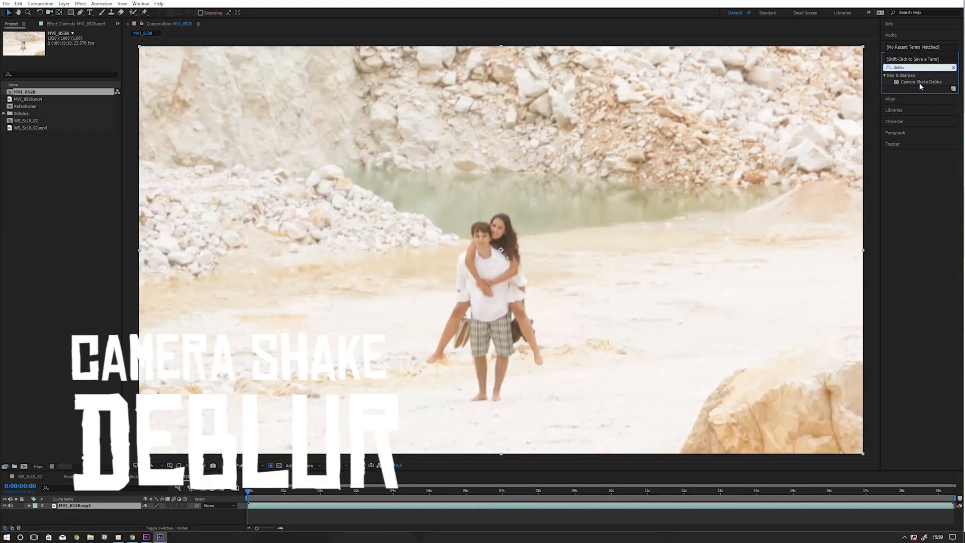
Apply Warp Stabilizer VFX to the MVI_8528.mp4 layer and set its stabilization Result to No Motion
click(919, 83)
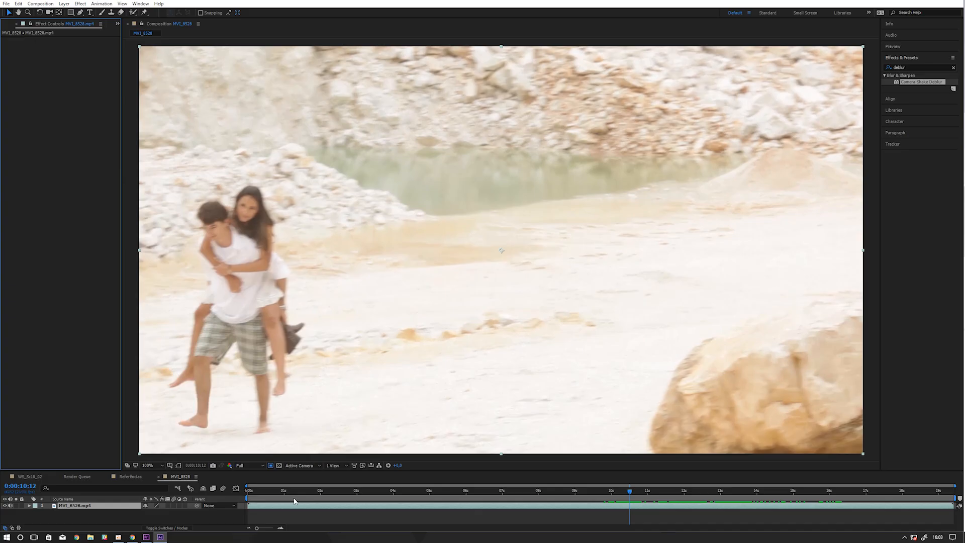
drag(290, 493, 368, 497)
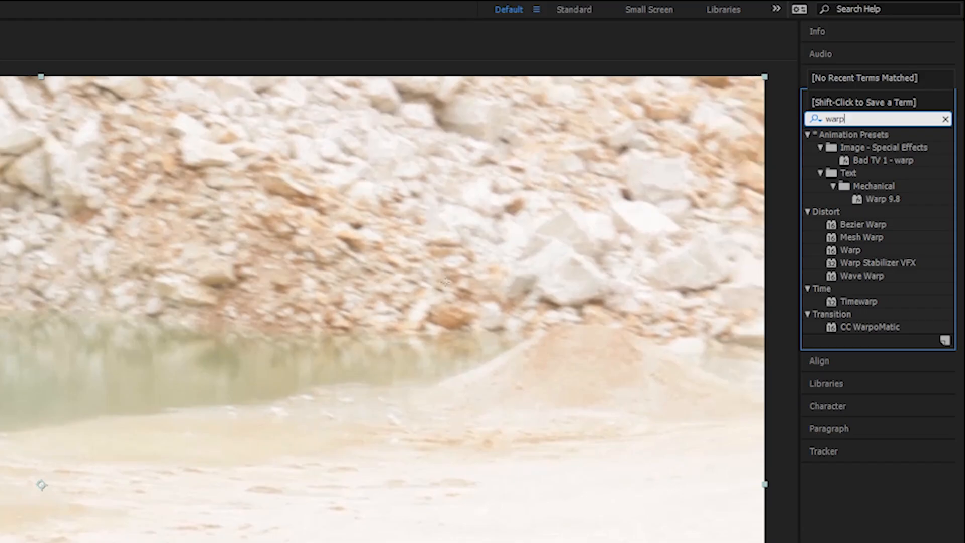
drag(854, 263, 703, 281)
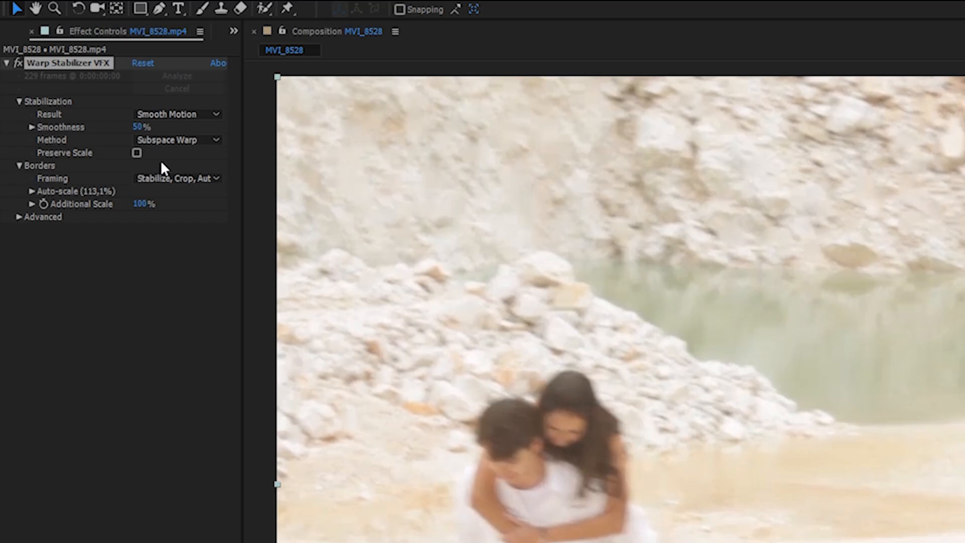
click(84, 78)
click(165, 114)
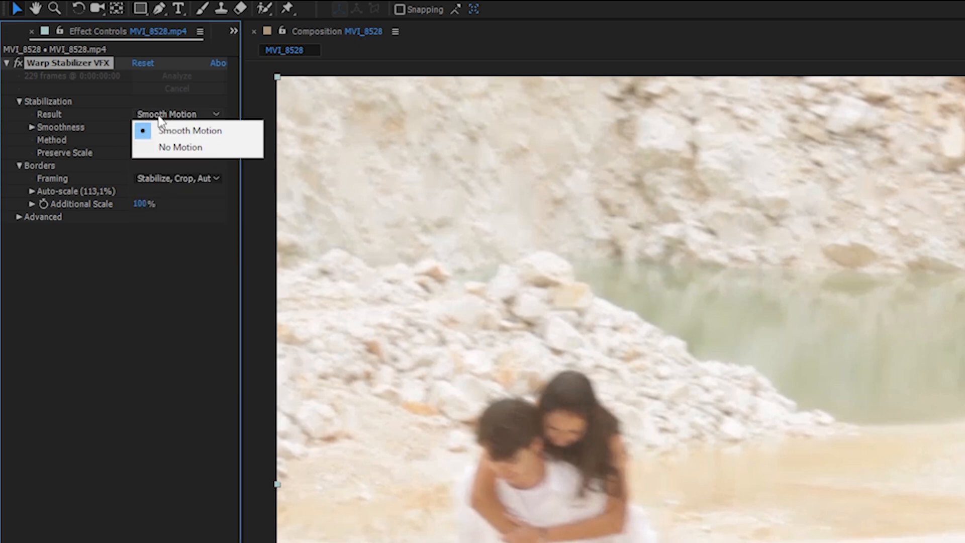
click(172, 146)
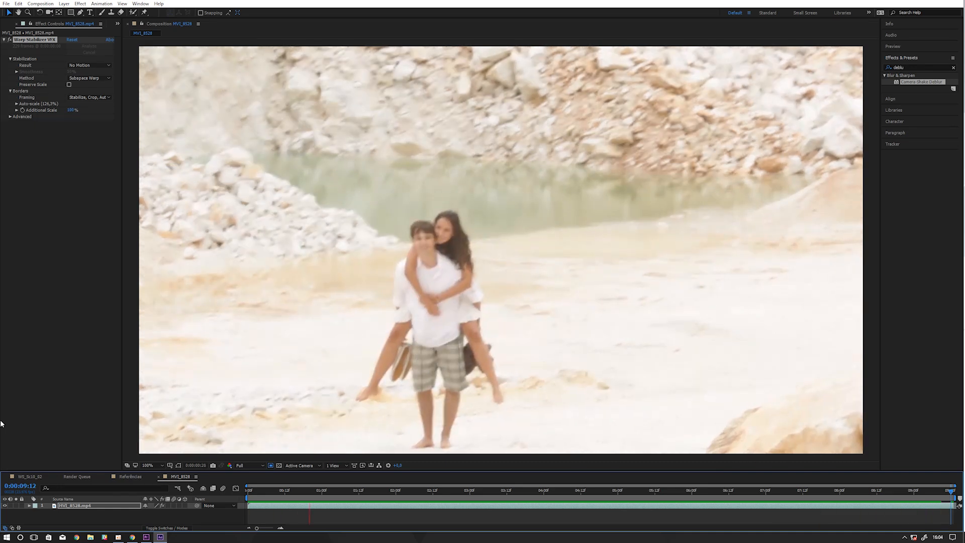
Stop the preview and compare the frame at 0:00:00:18 with Warp Stabilizer VFX disabled and enabled
key(space)
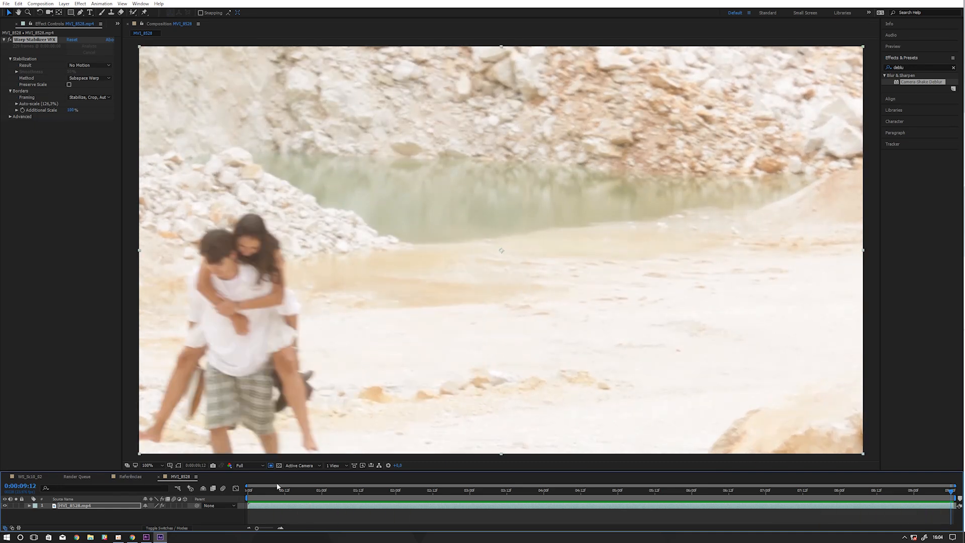
drag(269, 487, 303, 494)
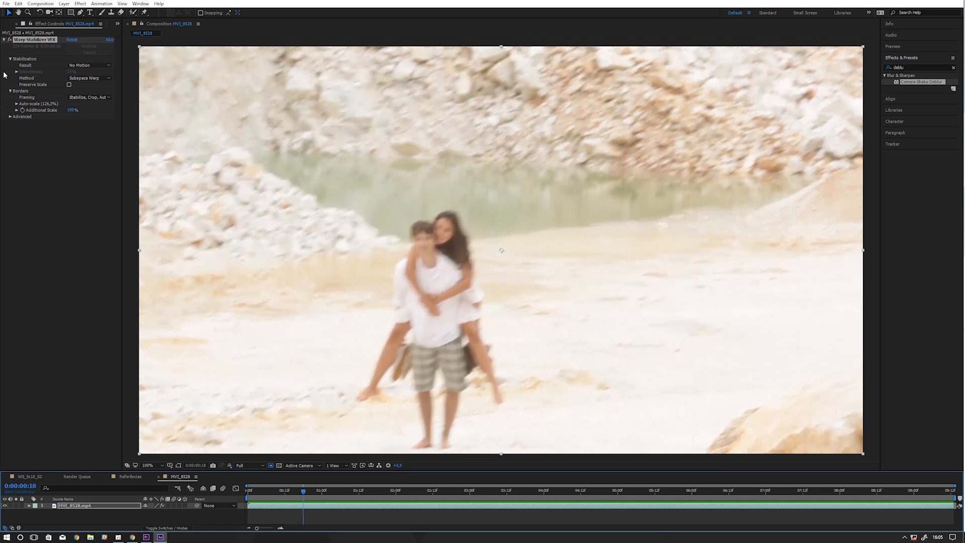
click(10, 40)
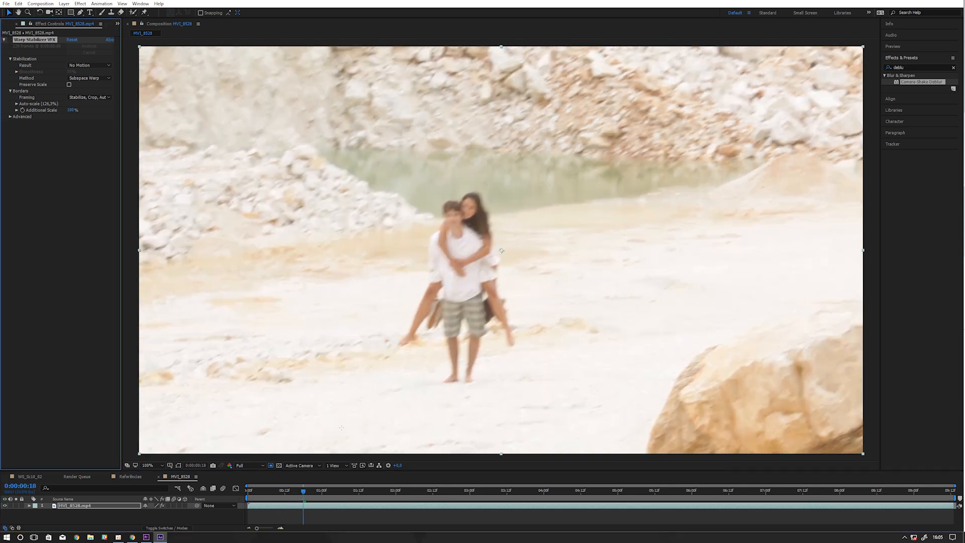
mouse_move(305, 492)
mouse_down()
mouse_move(295, 495)
mouse_move(317, 496)
mouse_move(305, 497)
mouse_up()
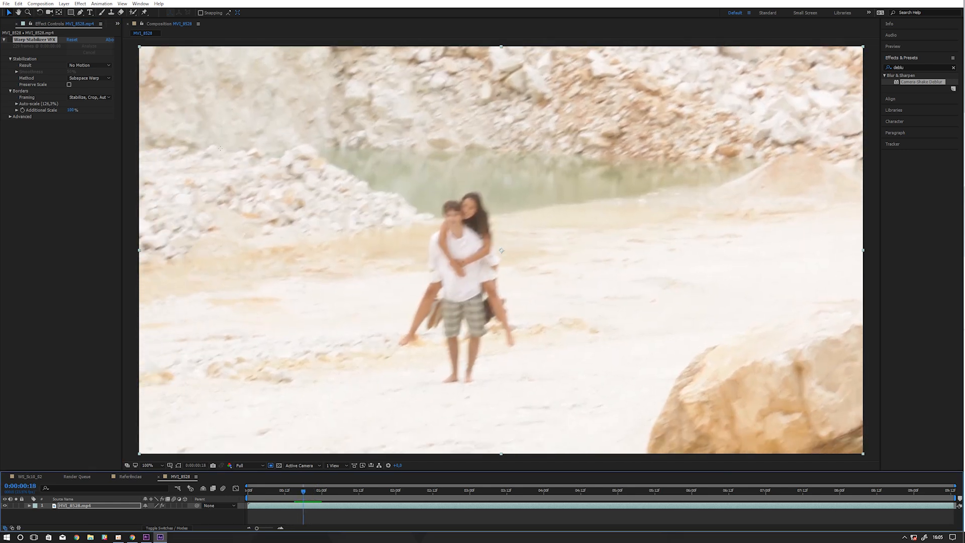
click(11, 40)
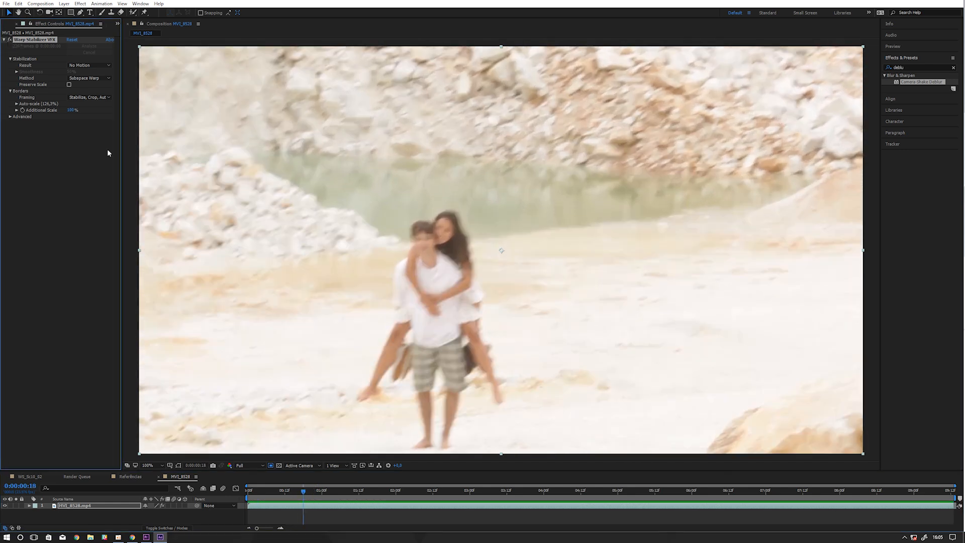
Restrict the work area to a short section around the blurred frames, ending at about 0:00:01:03
drag(303, 495, 291, 497)
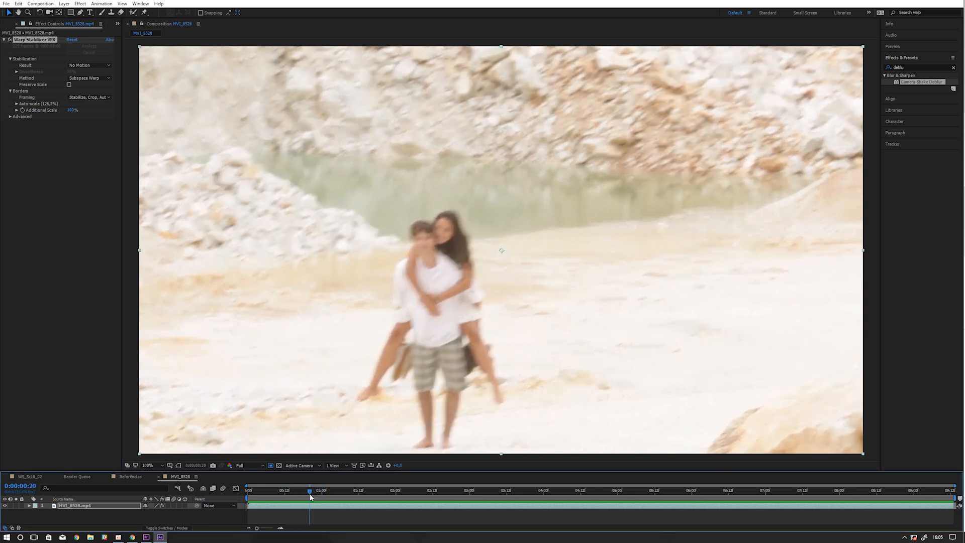
drag(291, 497, 331, 492)
key(b)
key(n)
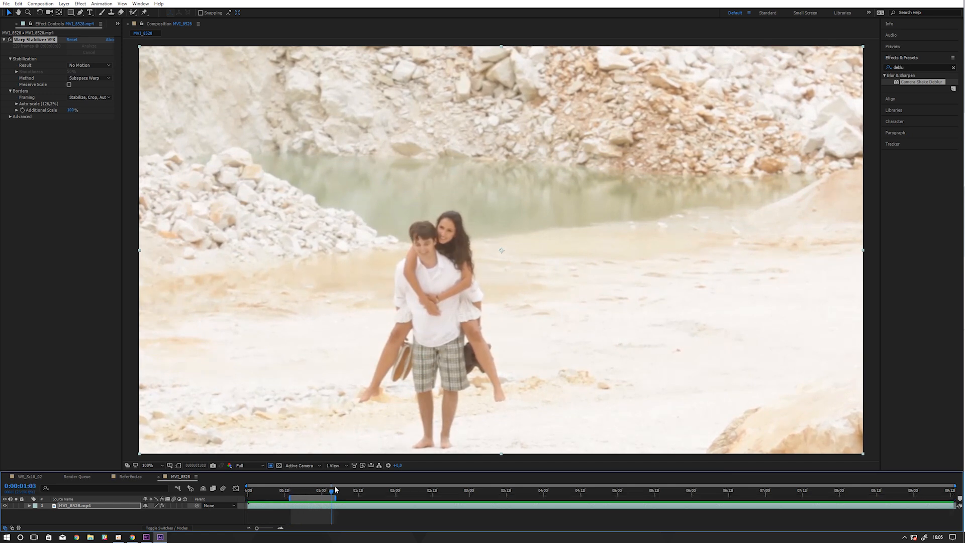
Apply Camera-Shake Deblur to the MVI_8528.mp4 layer and compare the frame at 0:00:00:18 with the effect off and on
drag(936, 85, 158, 85)
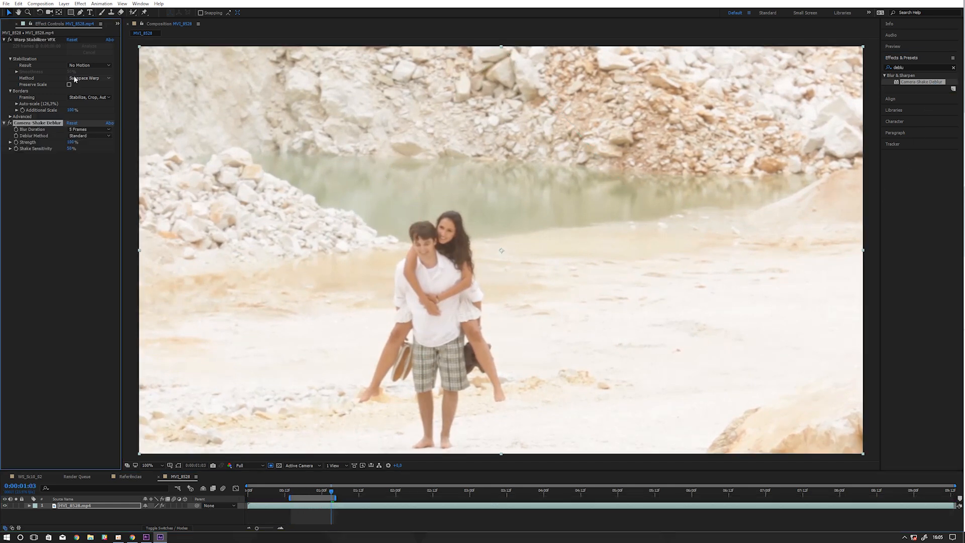
key(space)
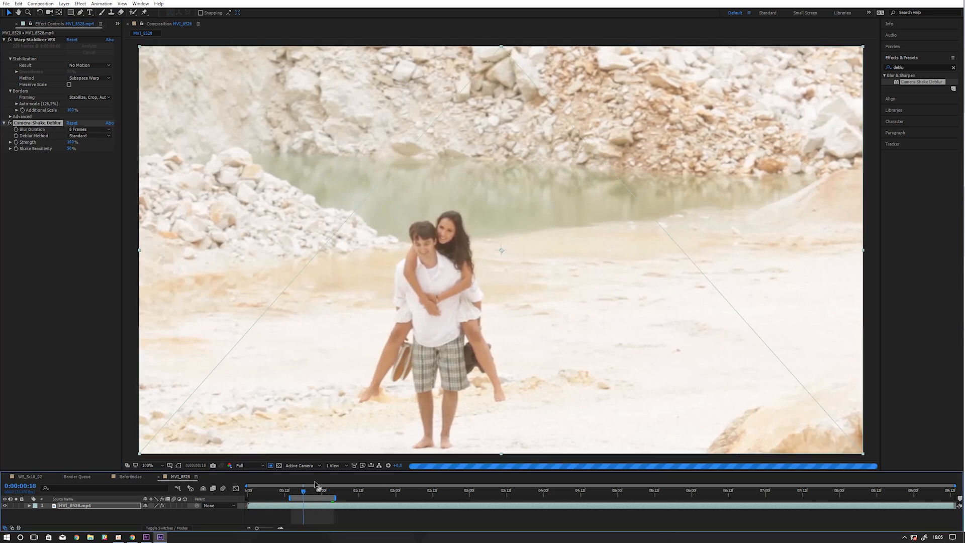
click(10, 123)
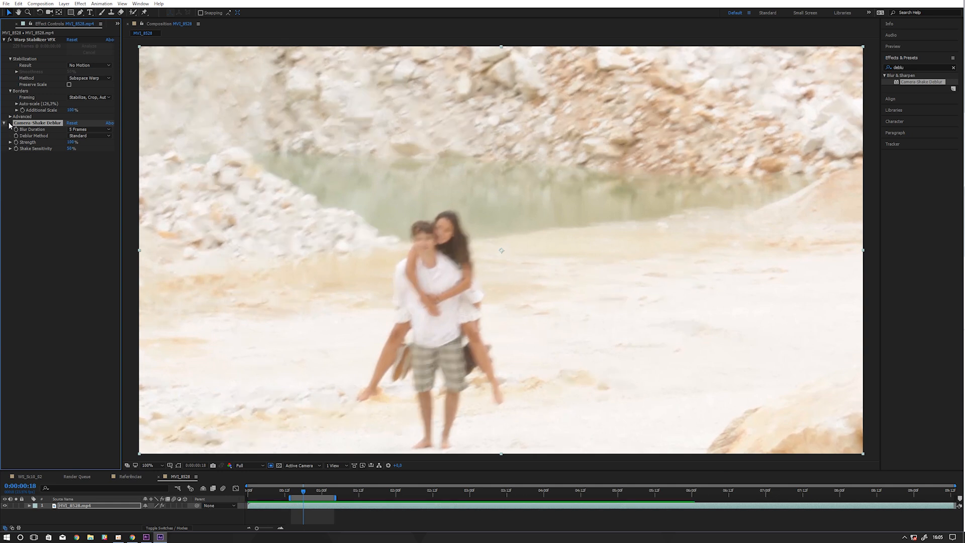
click(9, 122)
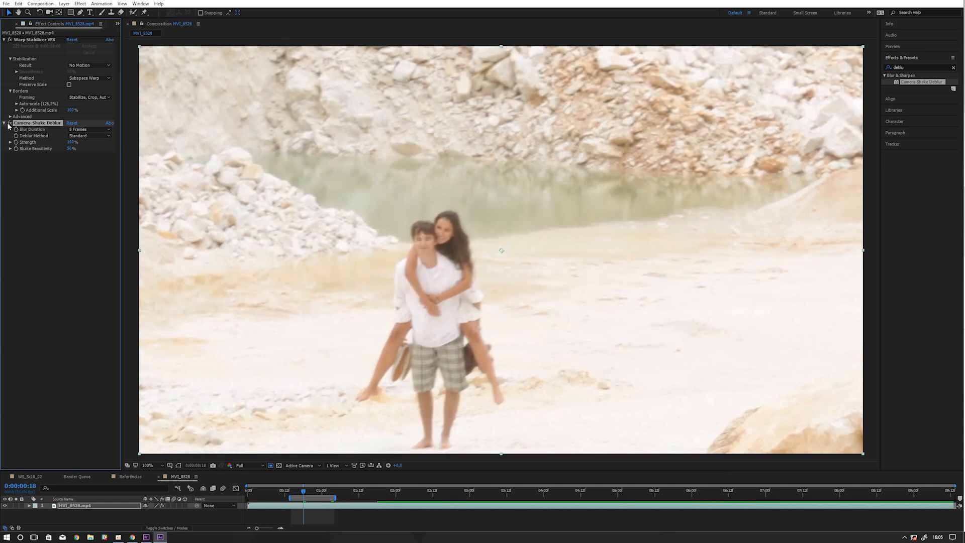
Set Camera-Shake Deblur to a Blur Duration of 7 Frames, Strength of 200% and Shake Sensitivity of 71%
click(82, 130)
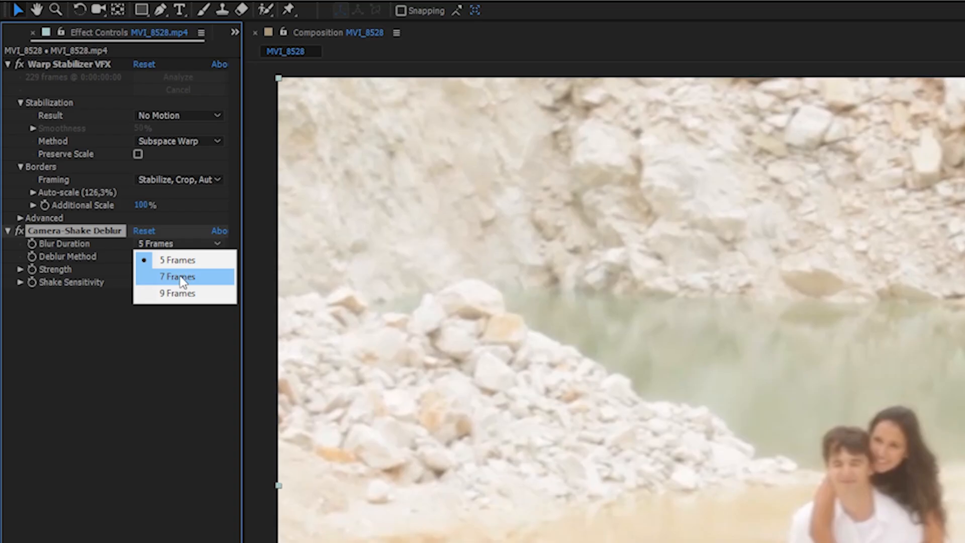
click(91, 146)
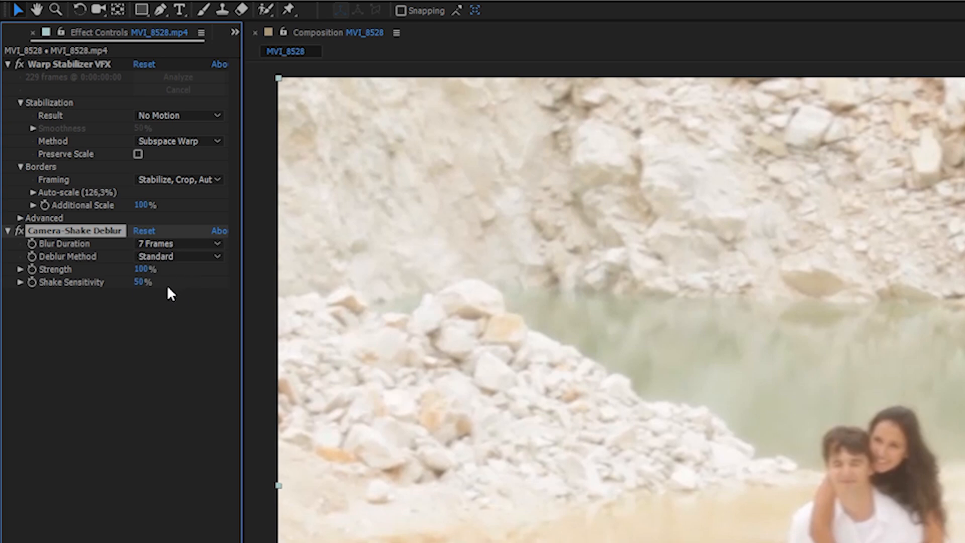
drag(138, 269, 259, 273)
drag(146, 284, 167, 289)
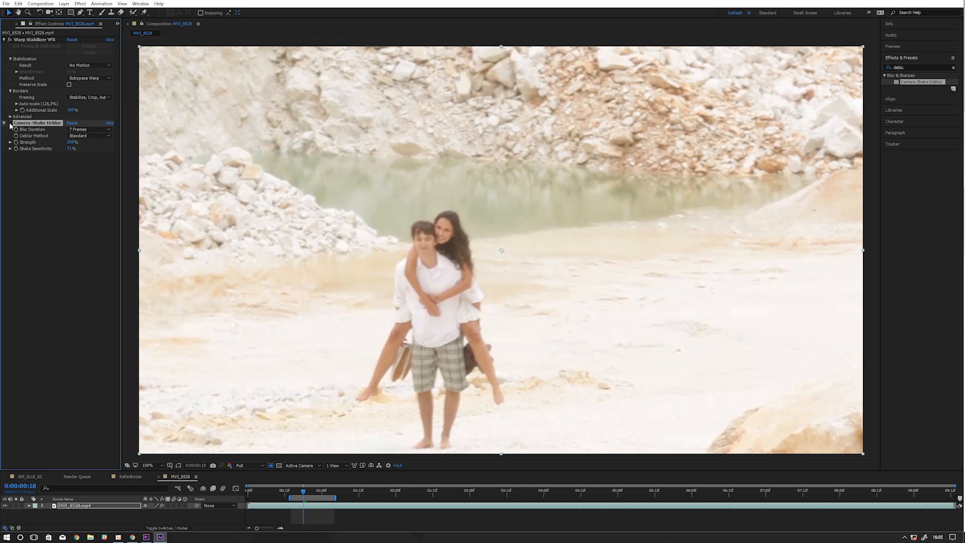
Toggle Camera-Shake Deblur off and on to compare the adjusted result on the blurred frame
click(10, 127)
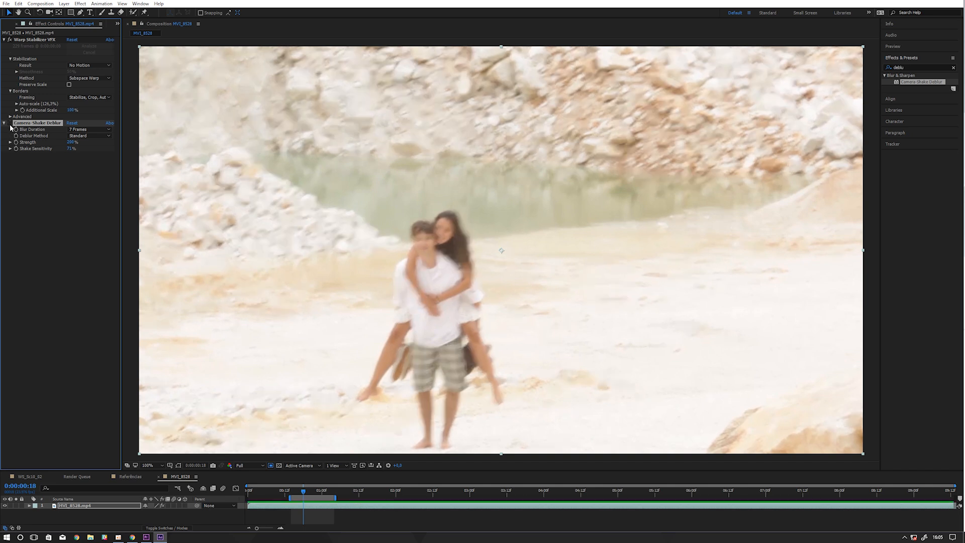
click(11, 124)
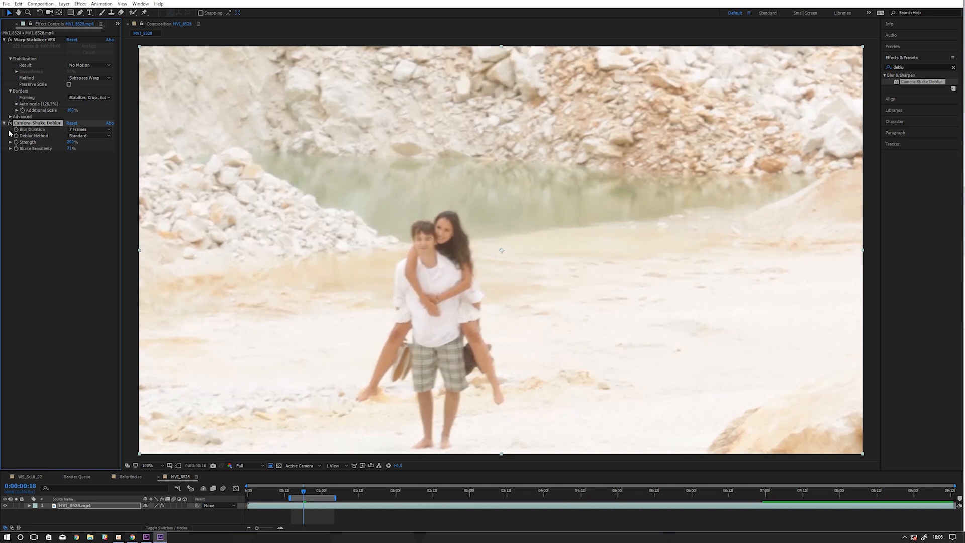
click(10, 124)
click(10, 123)
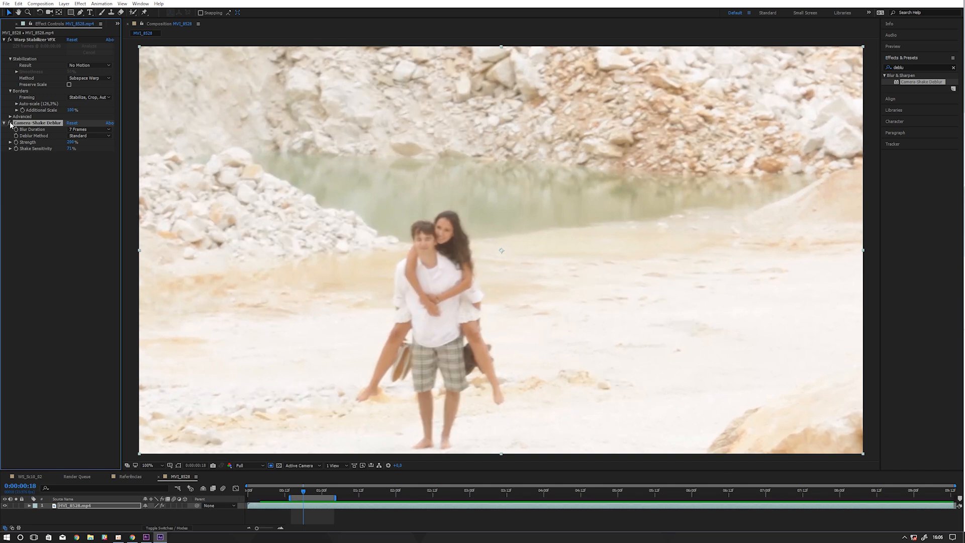
Extend the work area's end to about 0:00:01:12 and its beginning to the start of the composition
drag(336, 497, 362, 497)
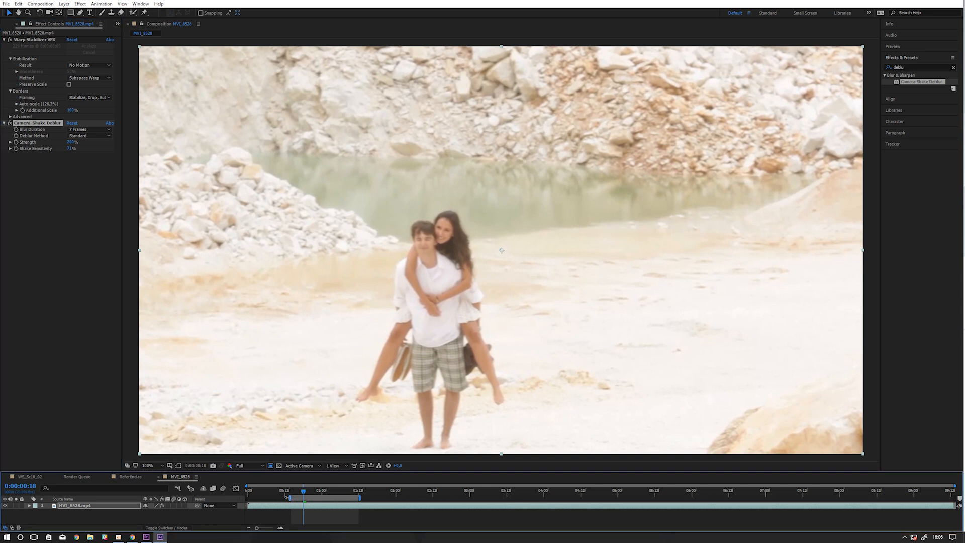
drag(287, 497, 219, 508)
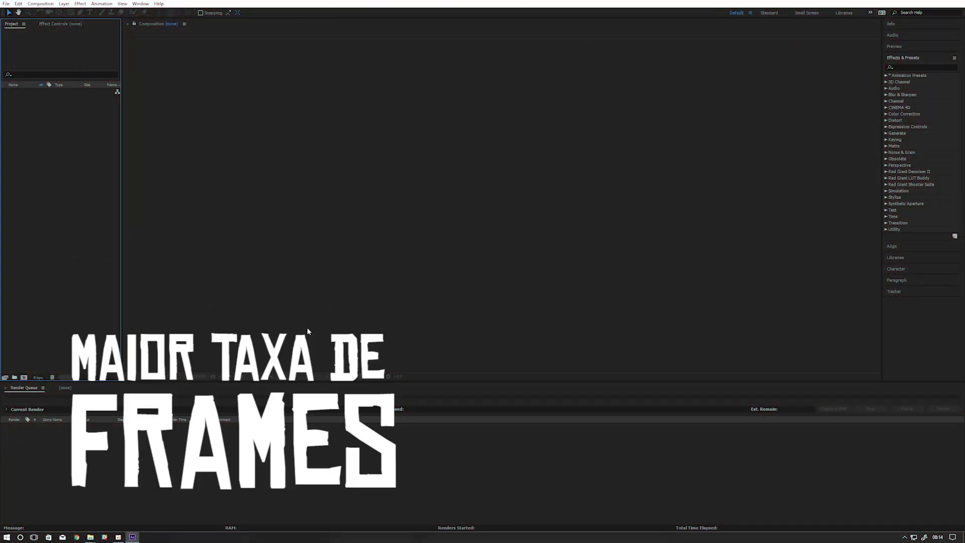
Start a new 1280 x 720 composition and choose 120 frames per second as its frame rate
right_click(54, 226)
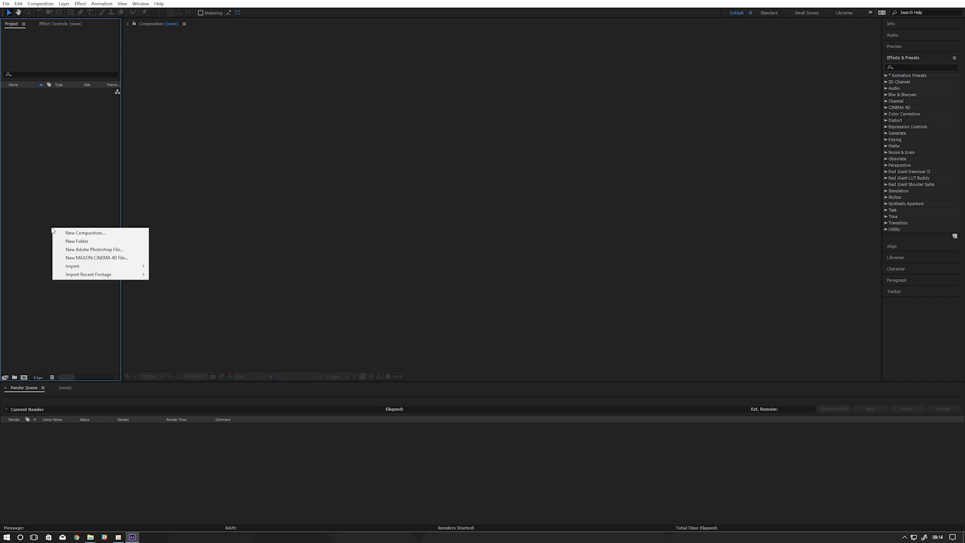
click(79, 232)
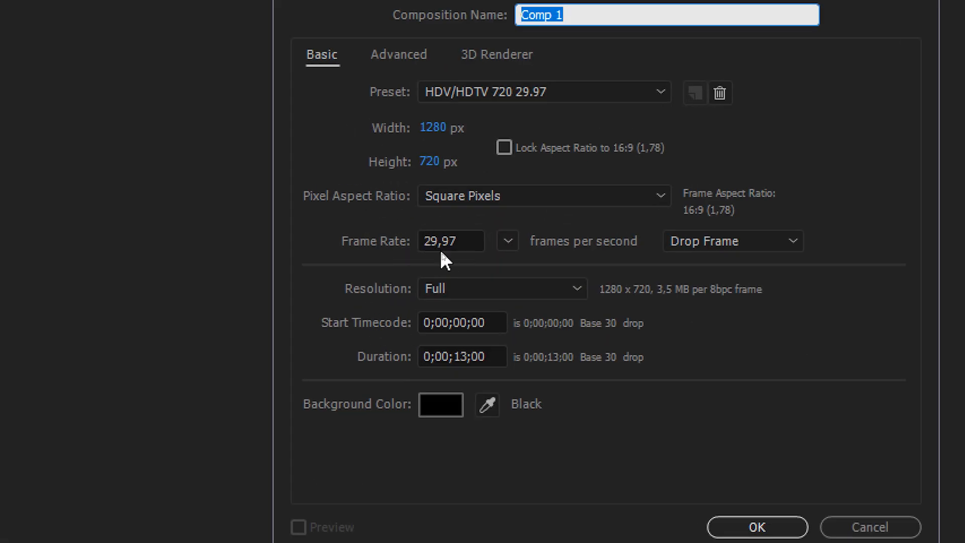
click(507, 242)
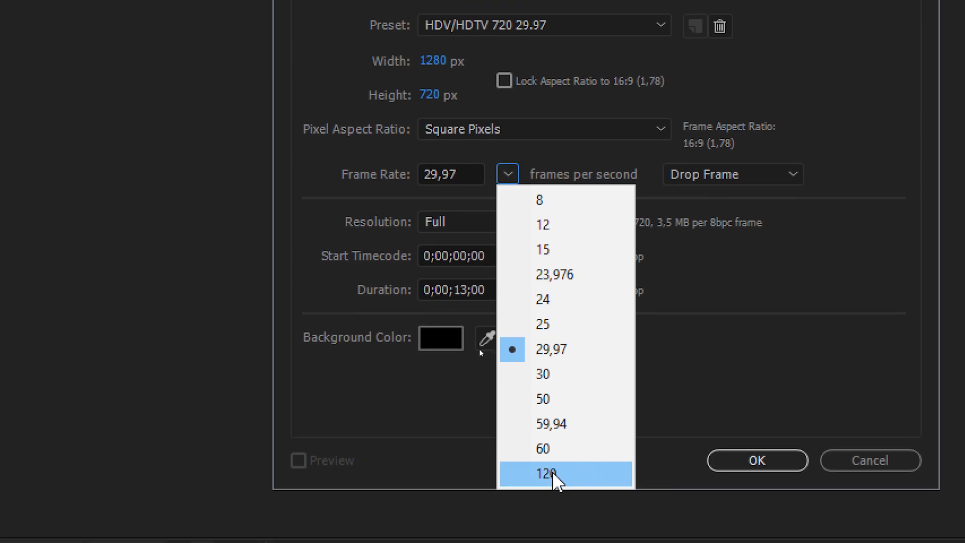
click(564, 478)
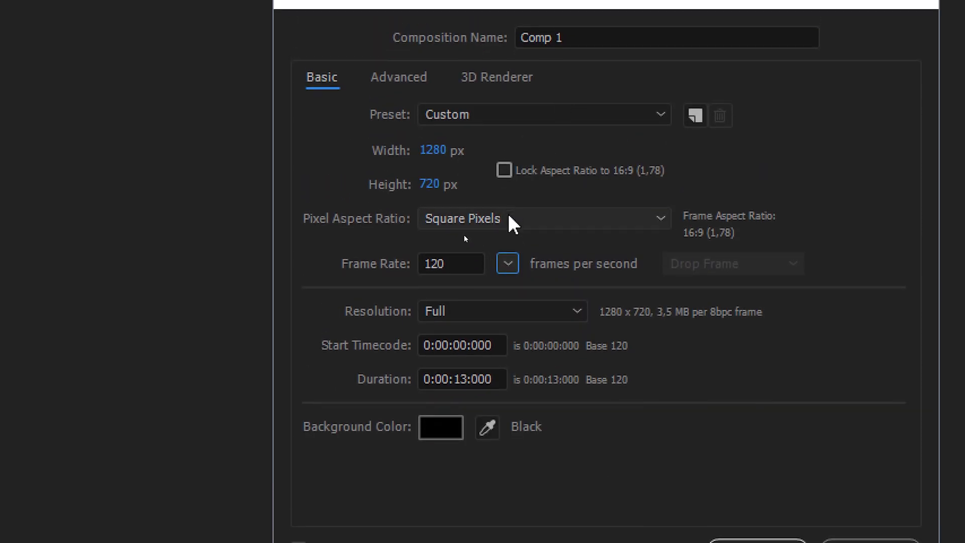
Set the new composition's frame rate to 999 frames per second
click(503, 270)
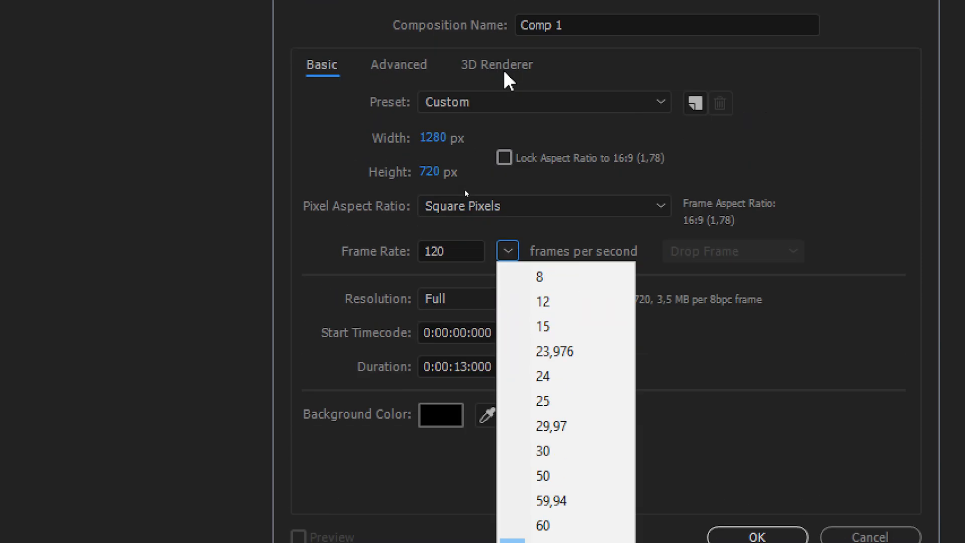
click(451, 251)
drag(460, 250, 394, 234)
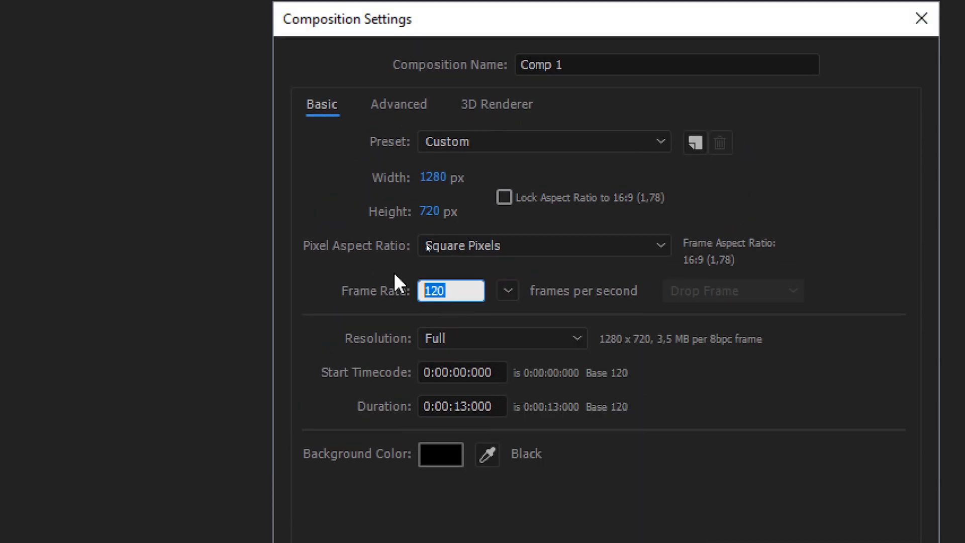
text(999)
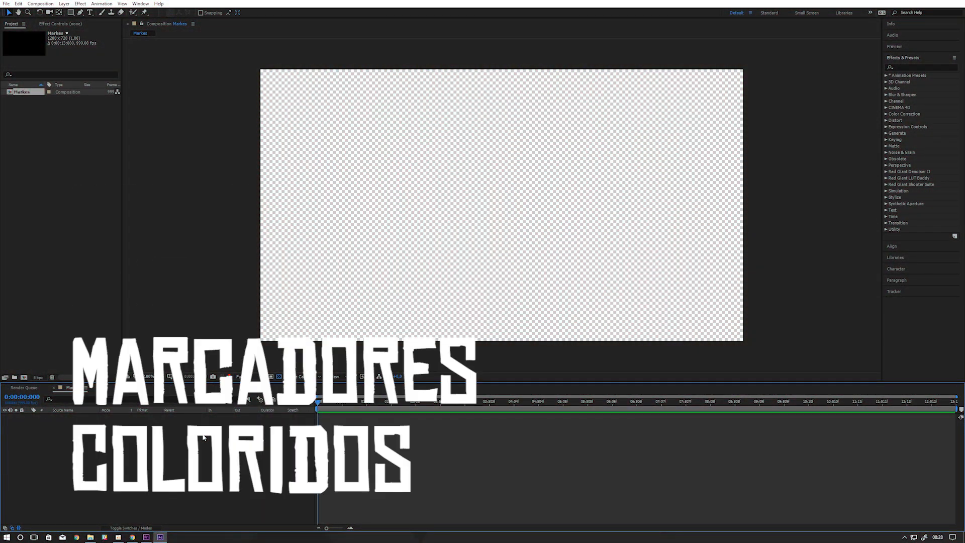
Add a composition marker at about 0:00:00:514 in the Markes composition and give it the Red label
drag(325, 404, 342, 402)
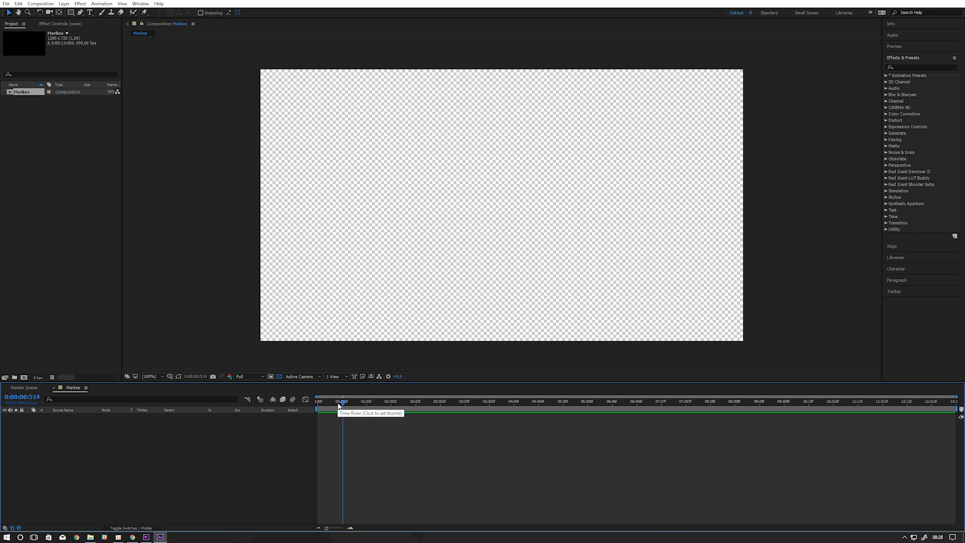
double_click(344, 410)
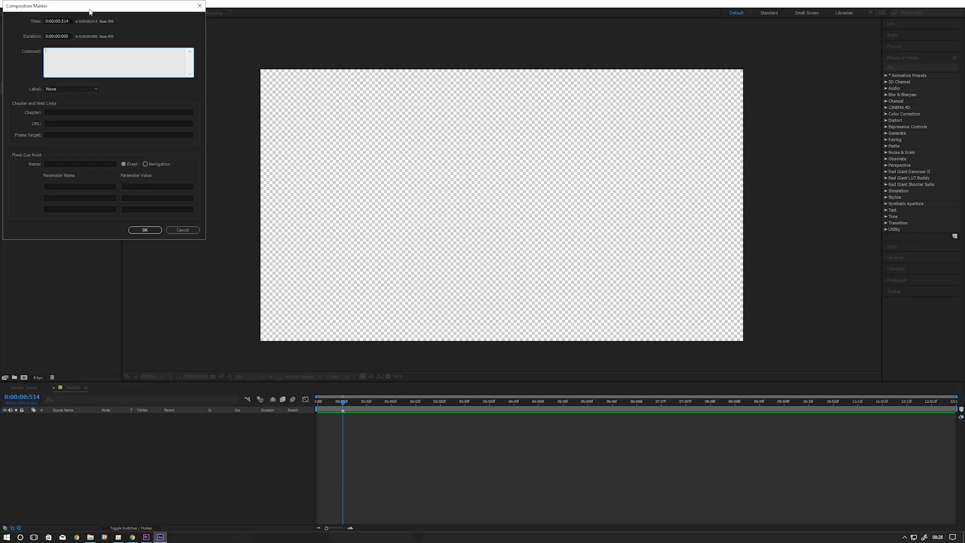
click(422, 189)
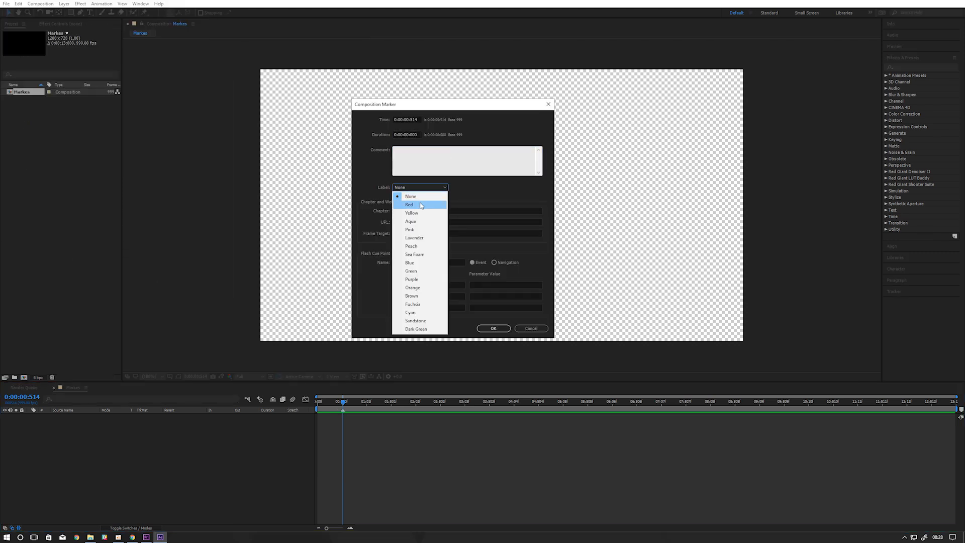
click(422, 205)
click(494, 329)
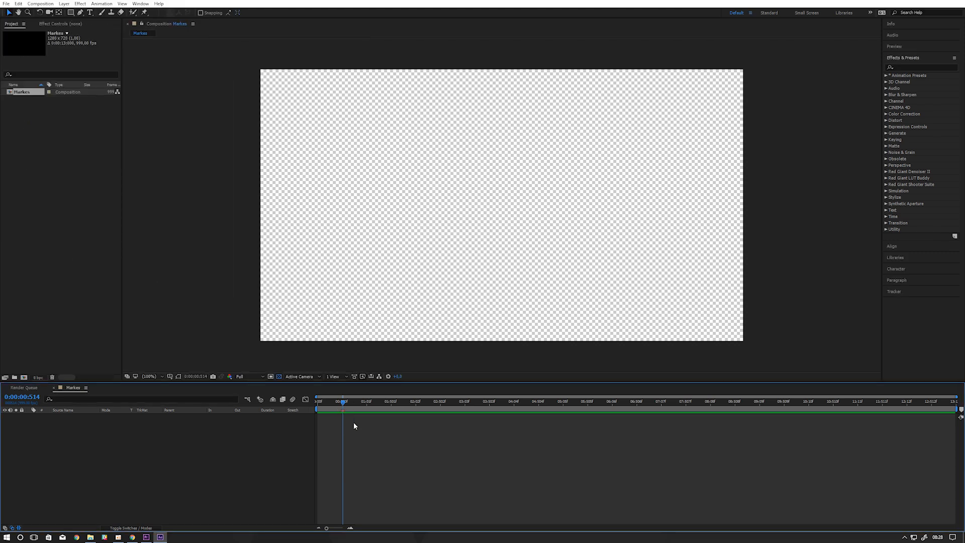
Add a second composition marker at about 0:00:00:936 and give it the Yellow label
key(space)
double_click(365, 410)
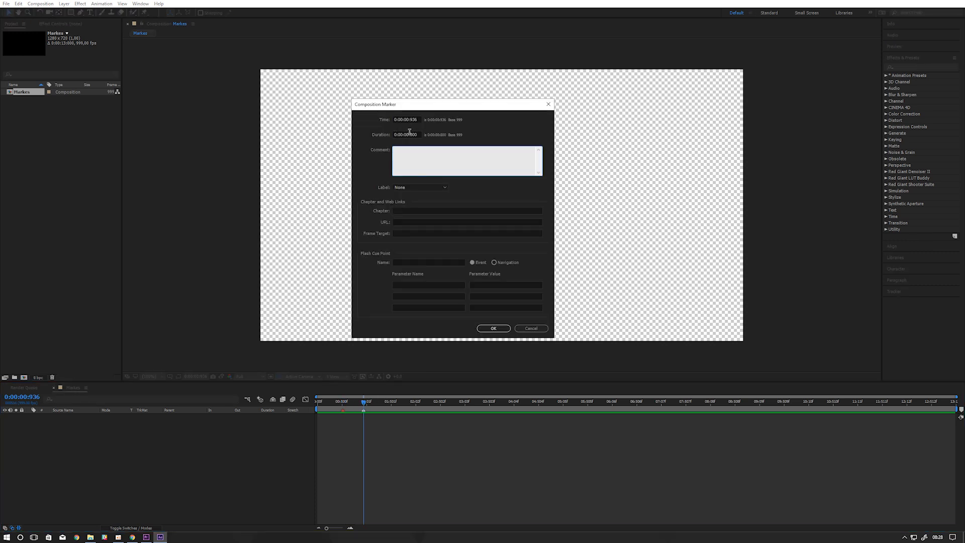
click(421, 189)
click(424, 217)
click(493, 328)
Add a third composition marker at about 0:00:01:291 with the Green label and the comment "Comentarios"
click(382, 401)
key(KP_Multiply)
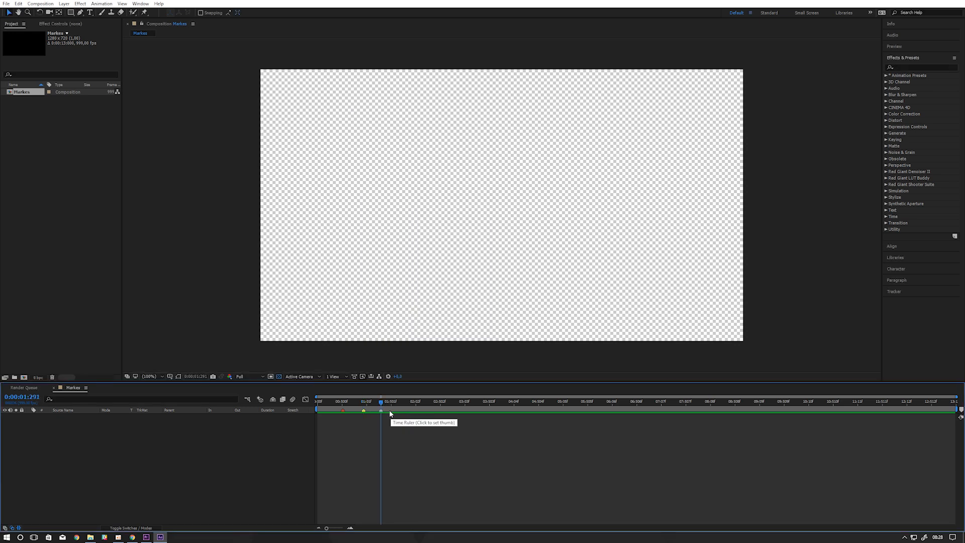
double_click(380, 410)
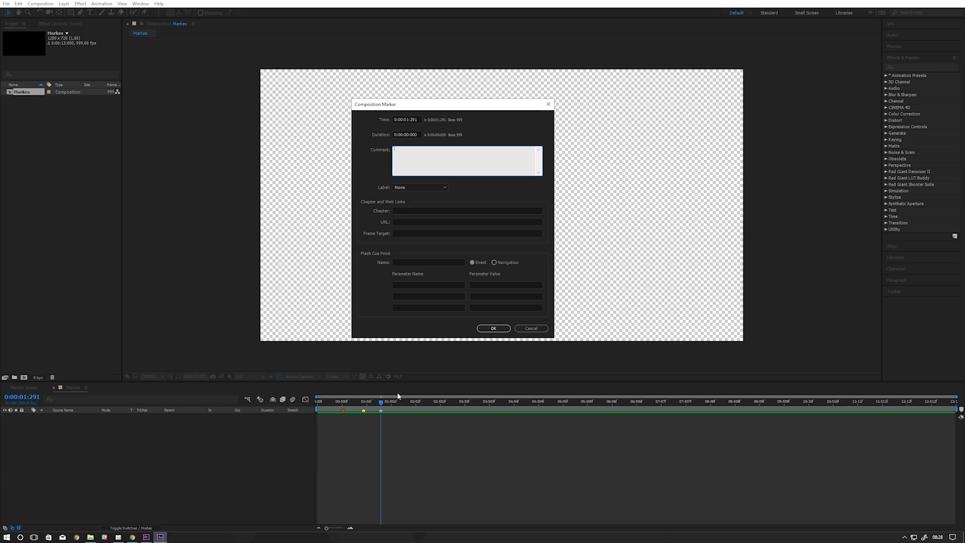
click(437, 188)
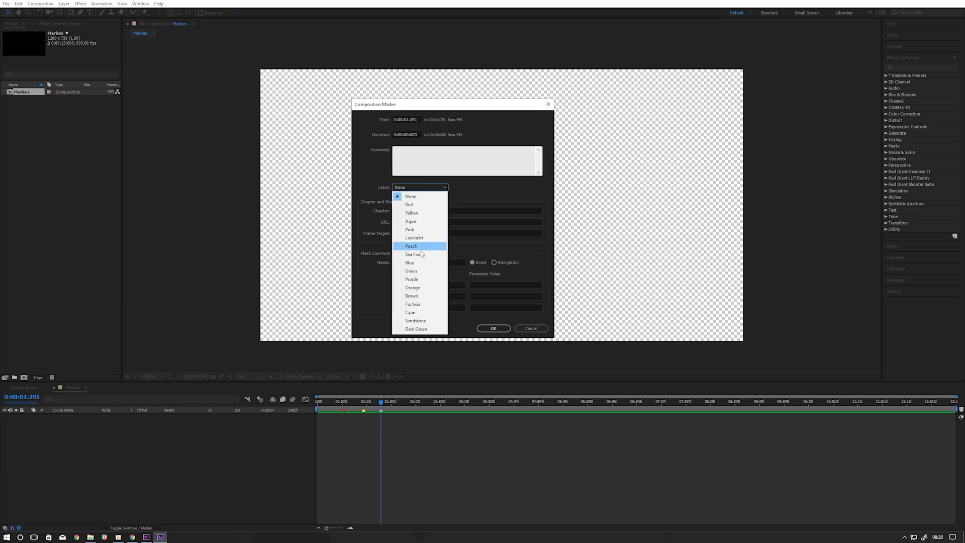
click(421, 272)
click(425, 161)
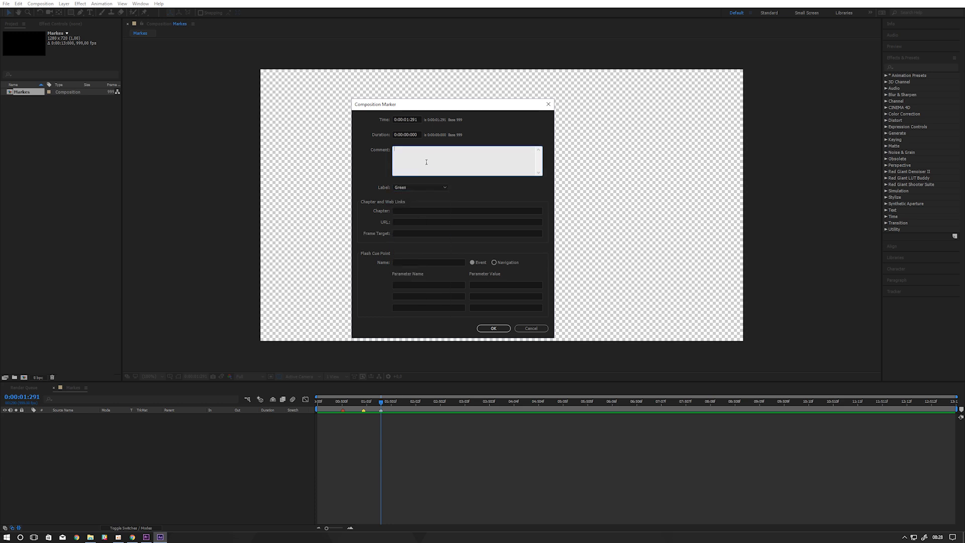
text(C)
text(omentarios)
click(492, 329)
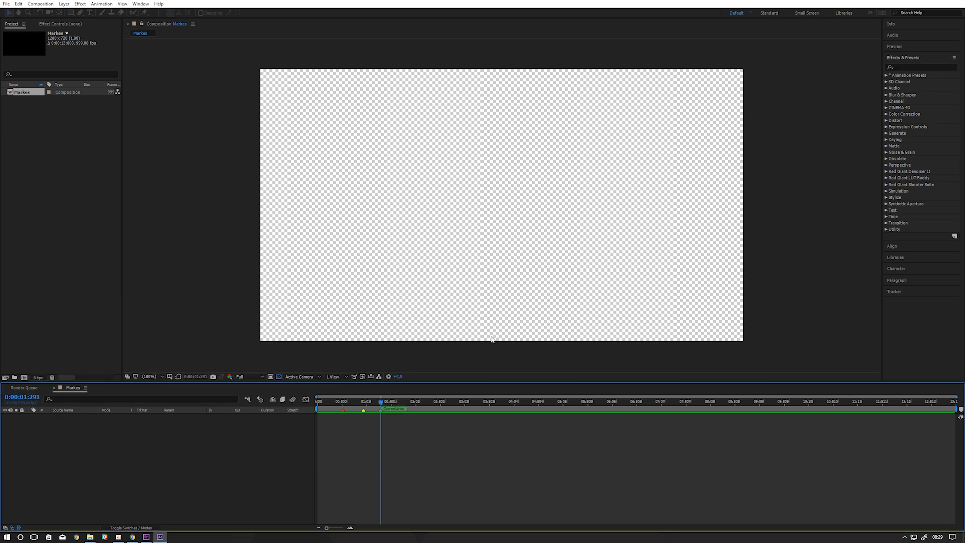